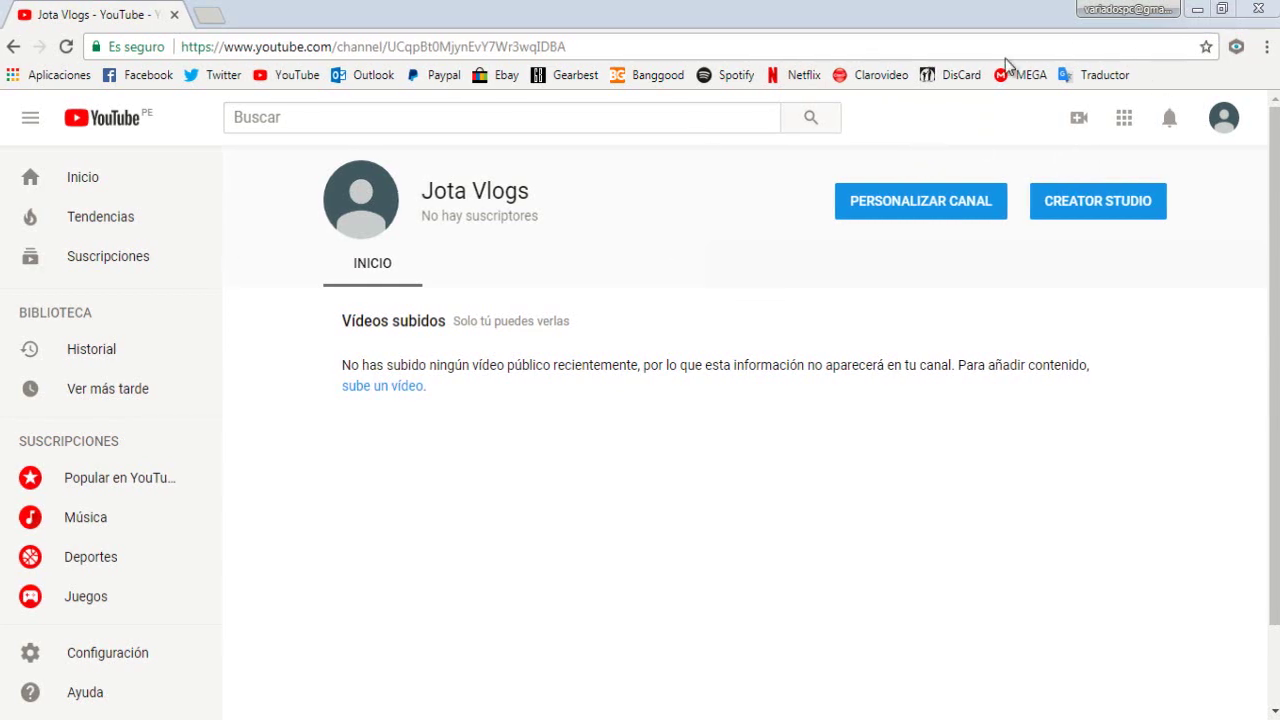
# Open the account menu from the avatar on the Jota Vlogs channel page
pyautogui.click(1224, 118)
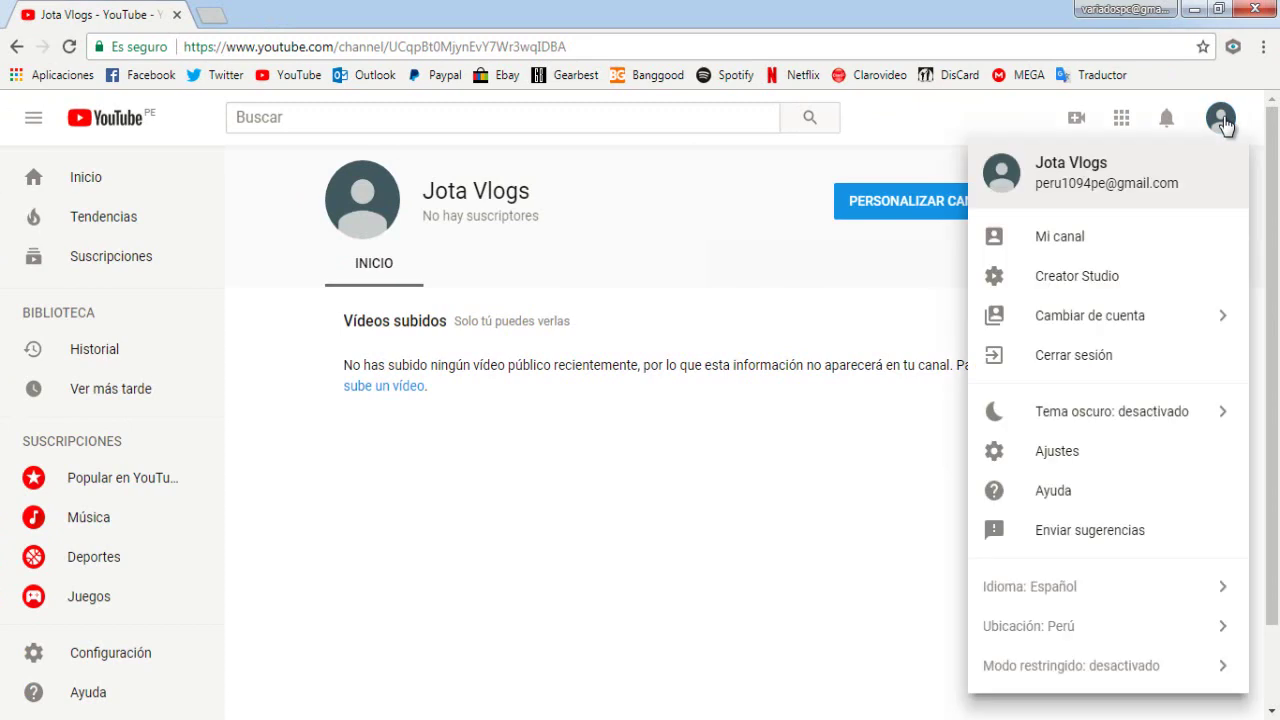
# Go to Creator Studio's Canal > Monetización page and scroll to the AdSense section
pyautogui.click(1056, 278)
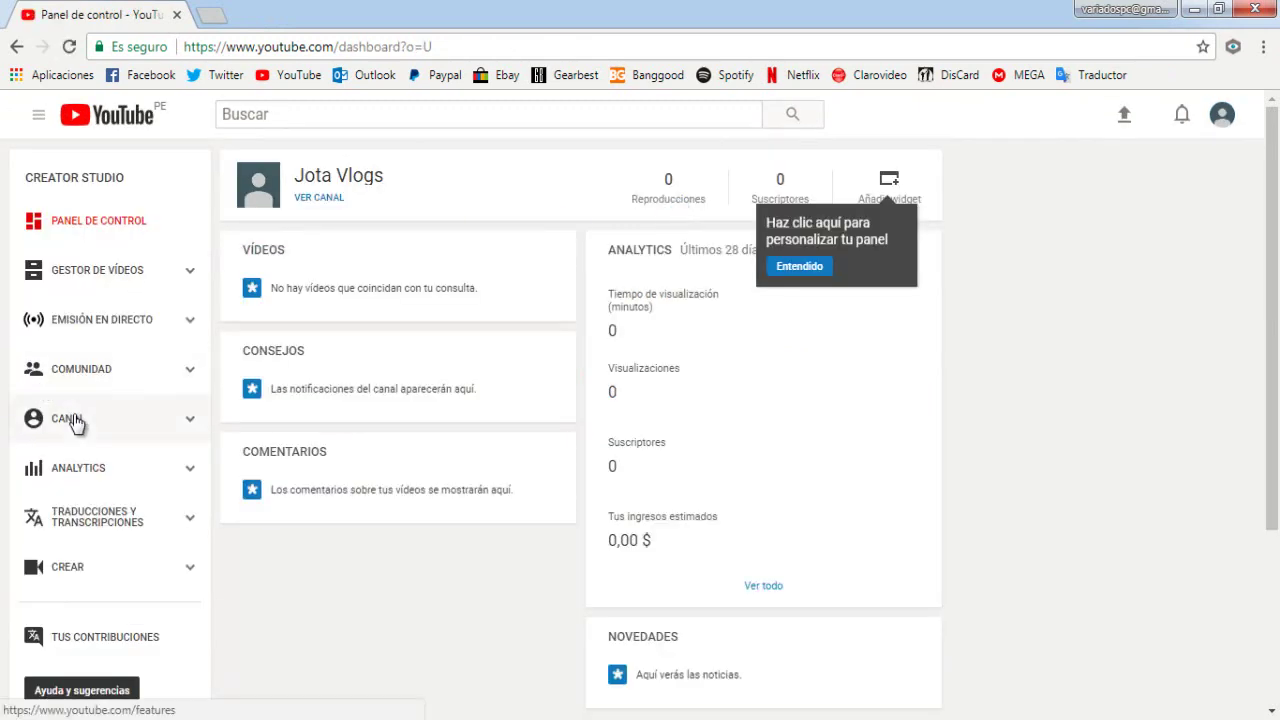
pyautogui.click(76, 422)
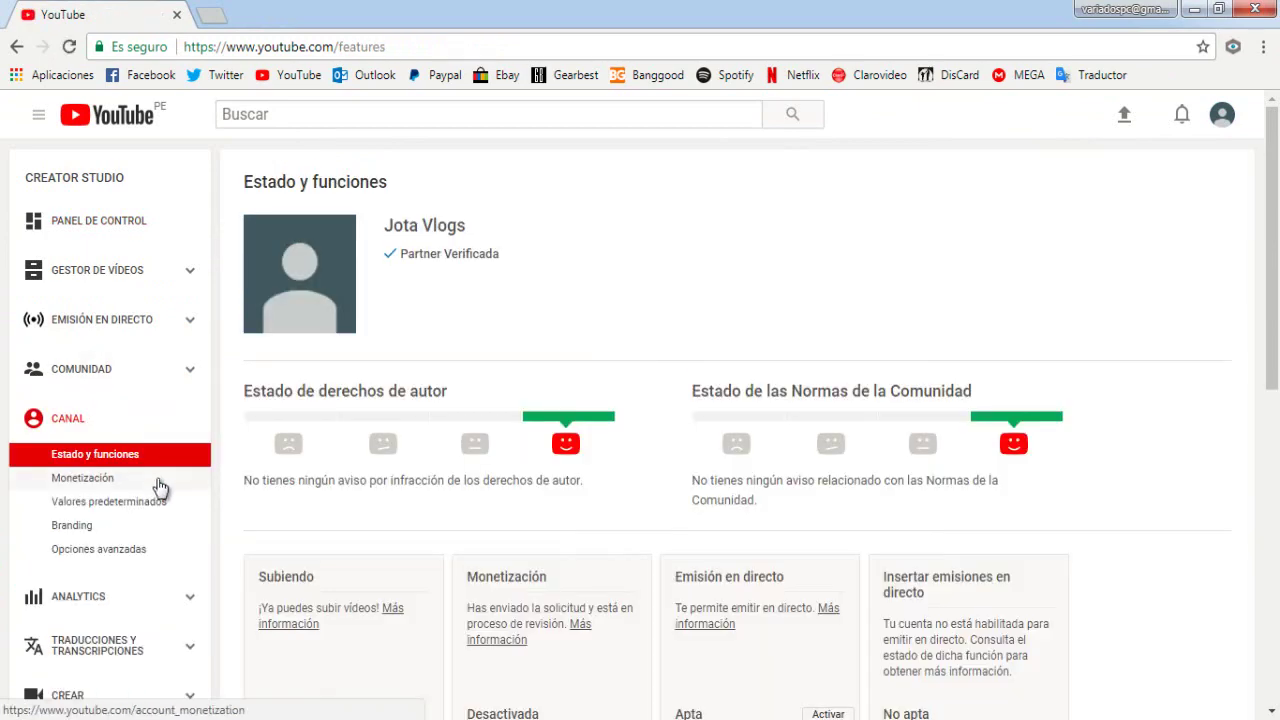
pyautogui.click(123, 483)
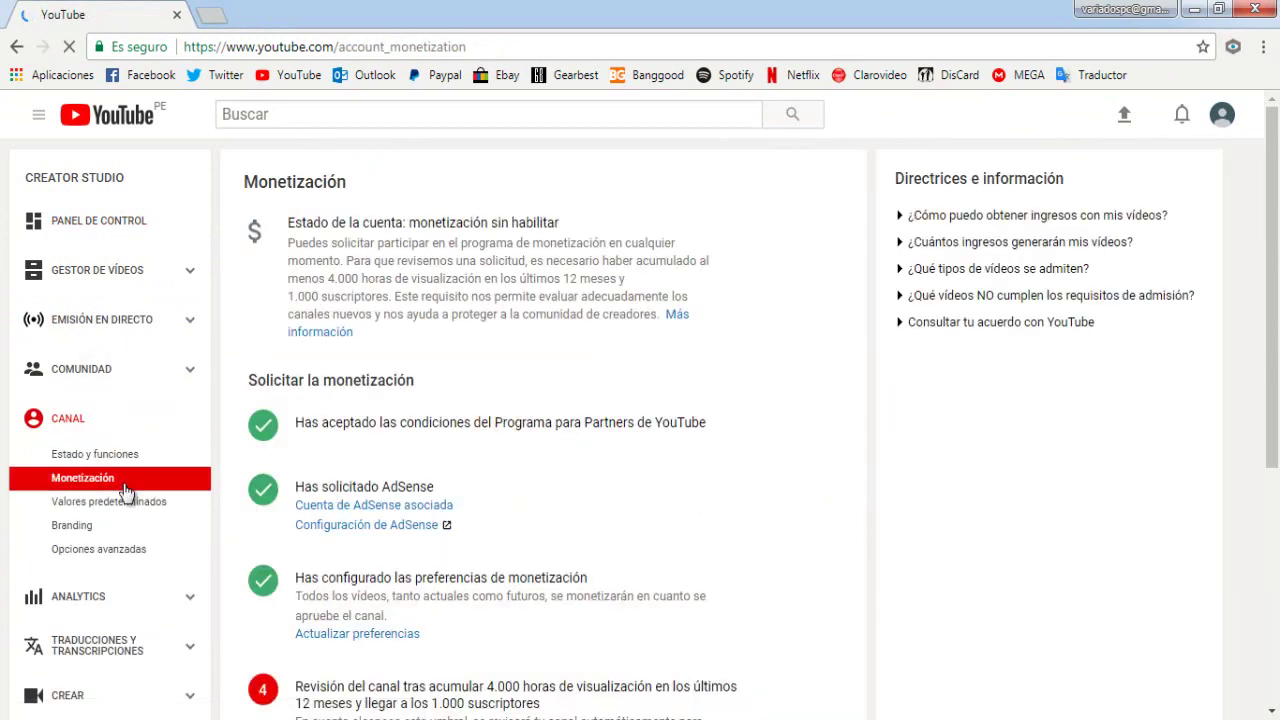
pyautogui.scroll(-2, 659, 347)
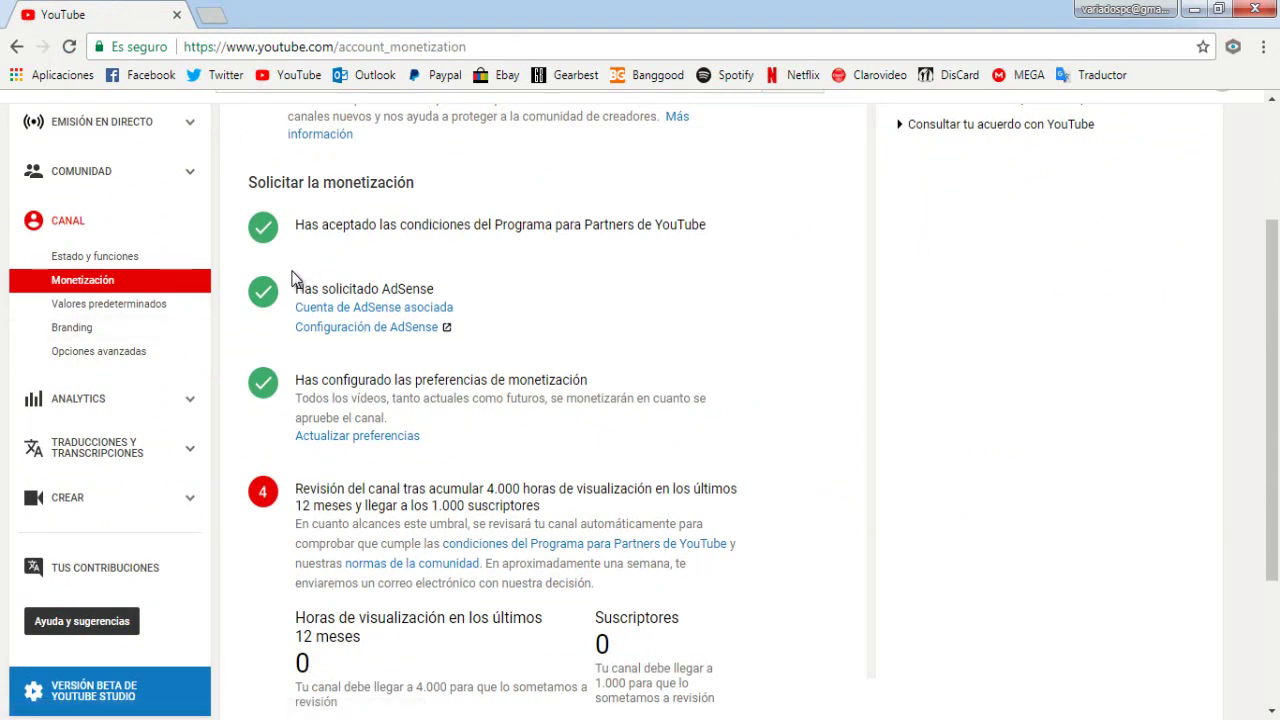
# Open the linked AdSense settings and switch to the Jota Vlogs AdSense account
pyautogui.click(318, 330)
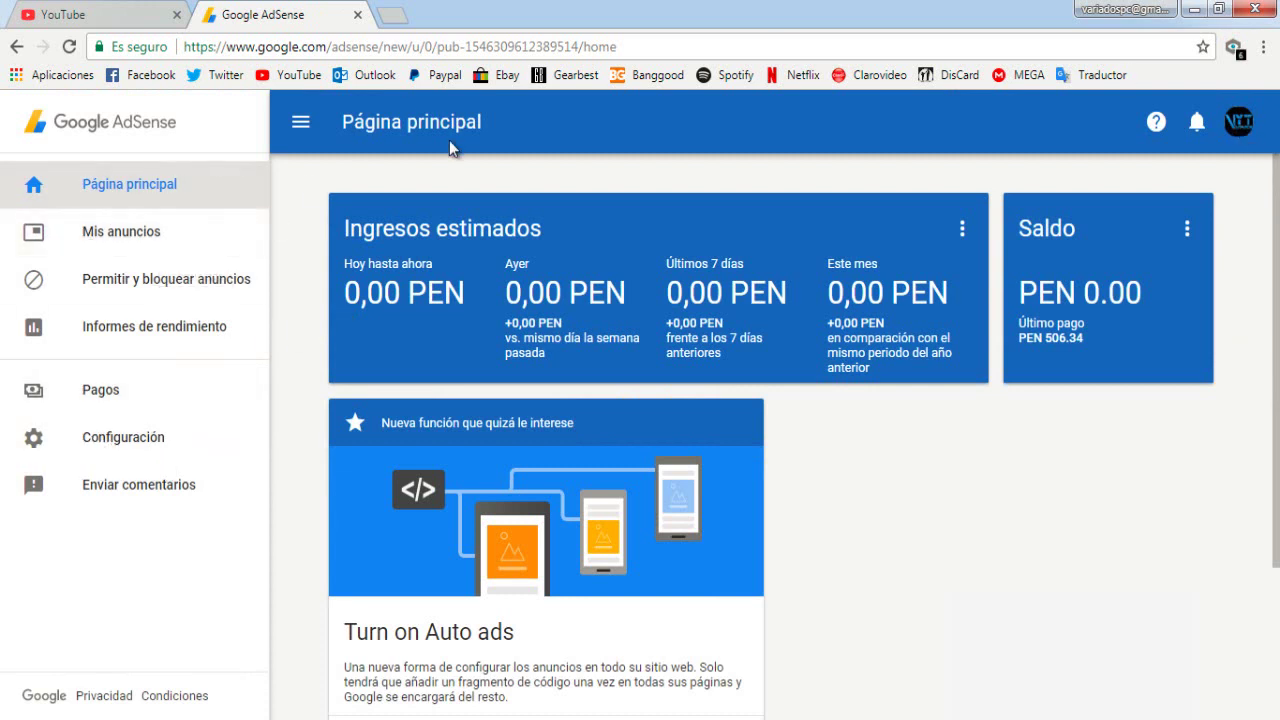
pyautogui.click(1242, 128)
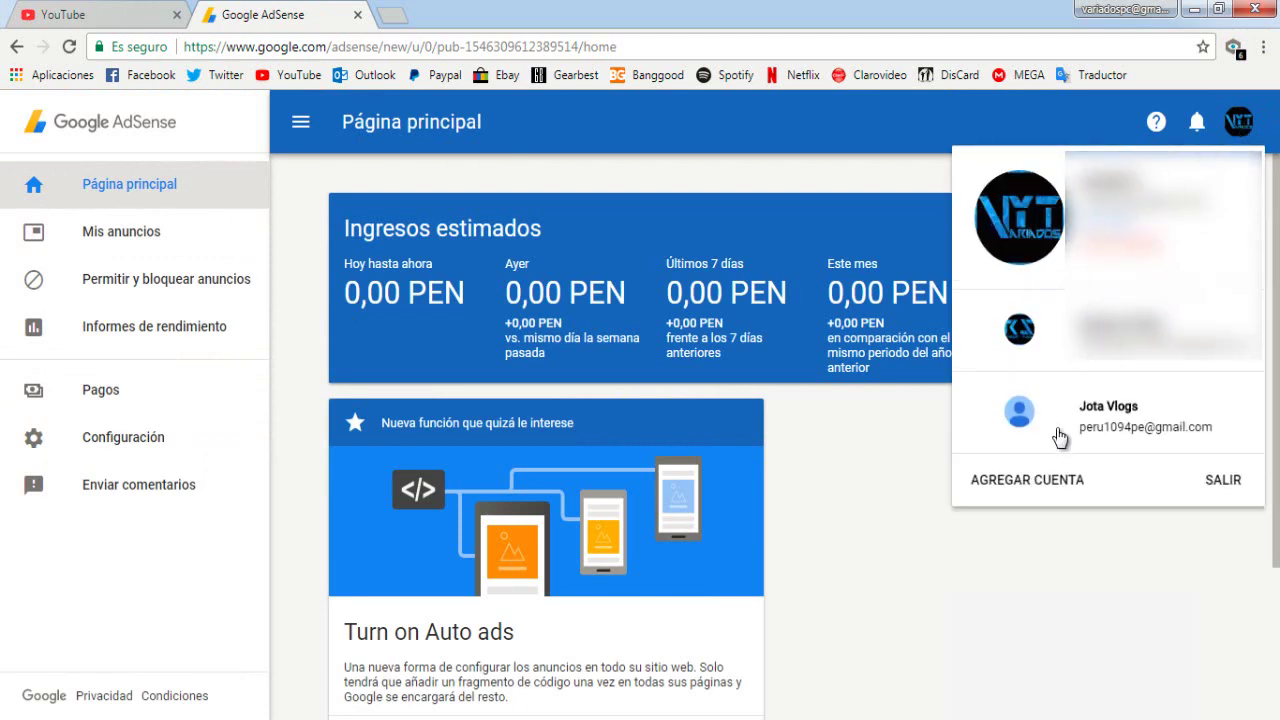
pyautogui.click(1104, 432)
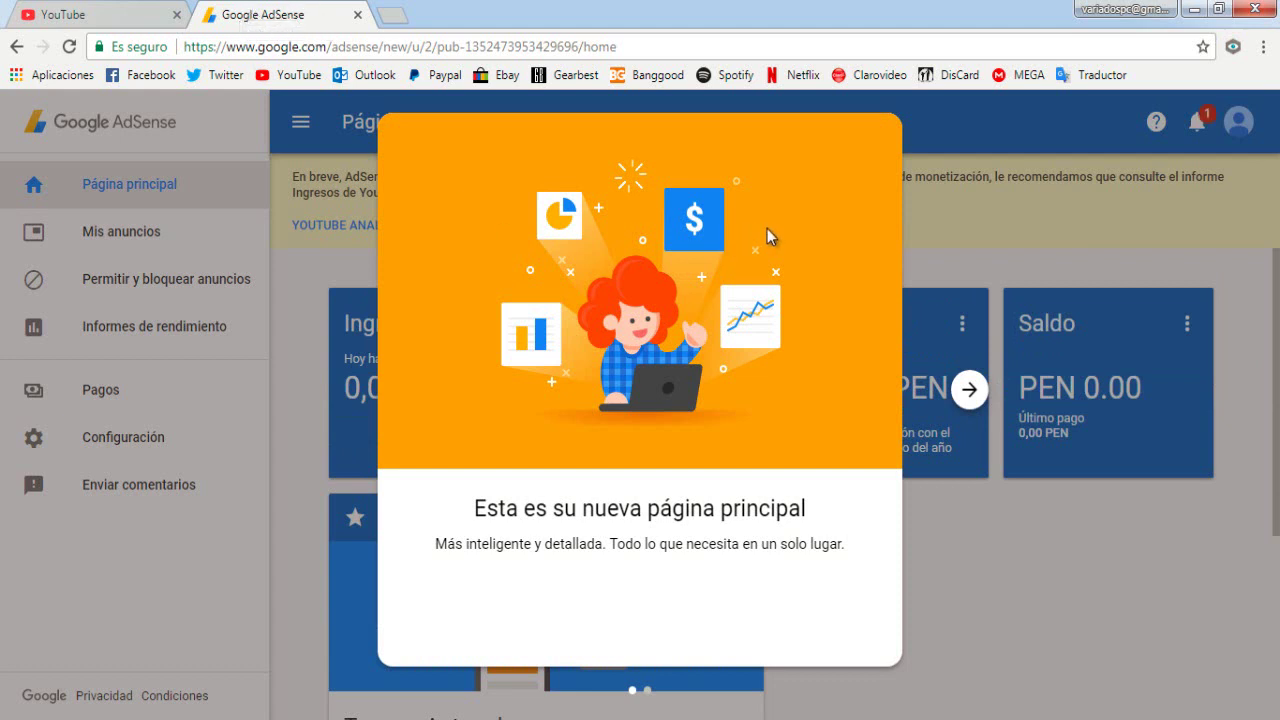
# Finish the welcome tour and dismiss the YouTube metrics notice with IGNORAR
pyautogui.click(970, 390)
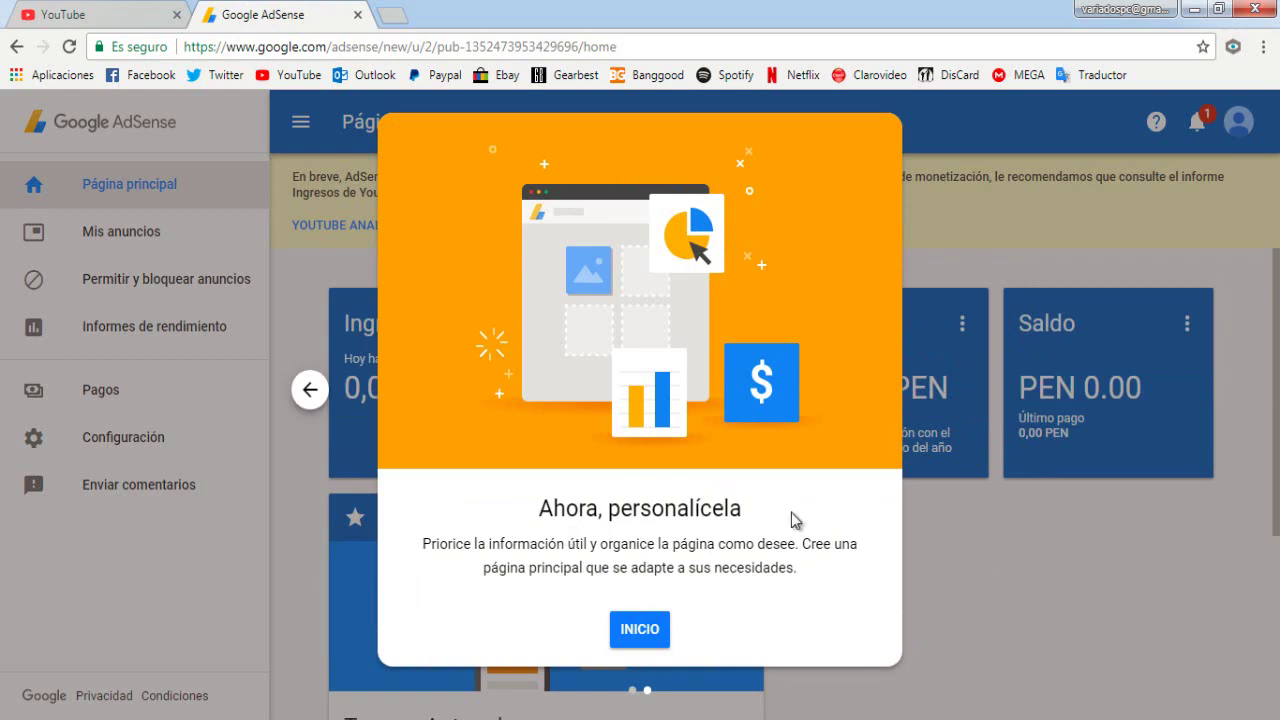
pyautogui.click(652, 640)
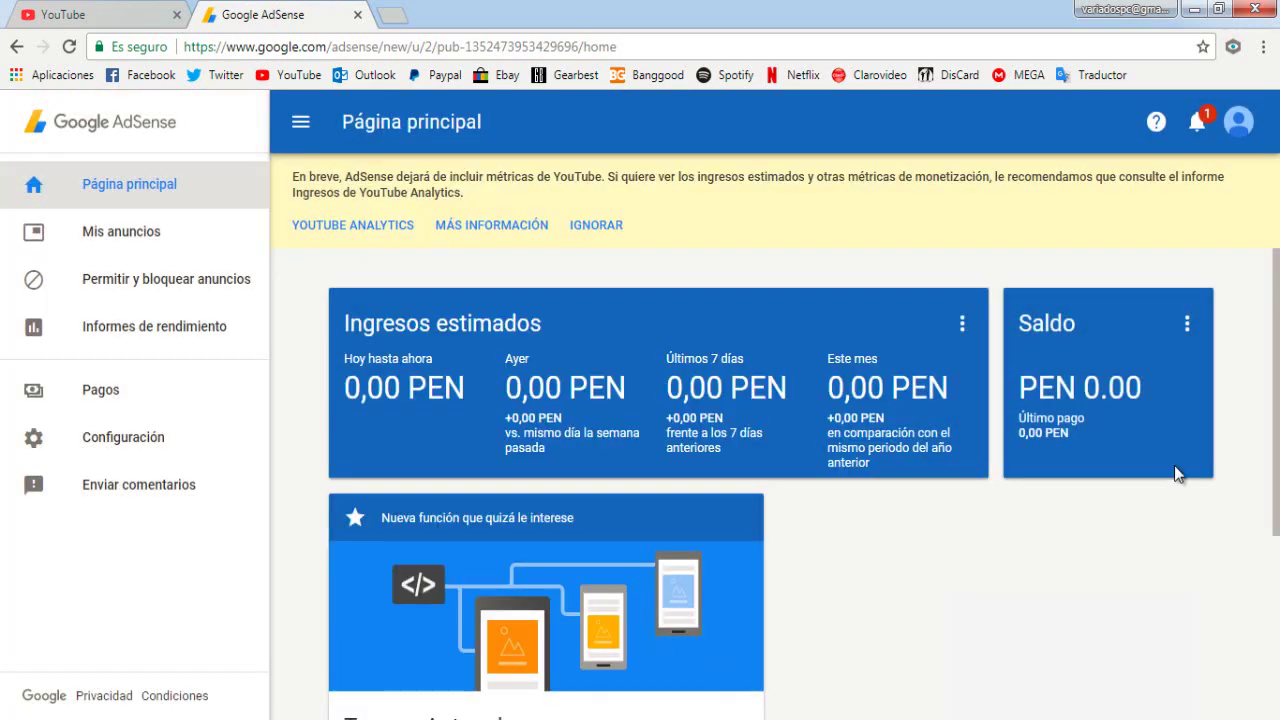
pyautogui.click(583, 228)
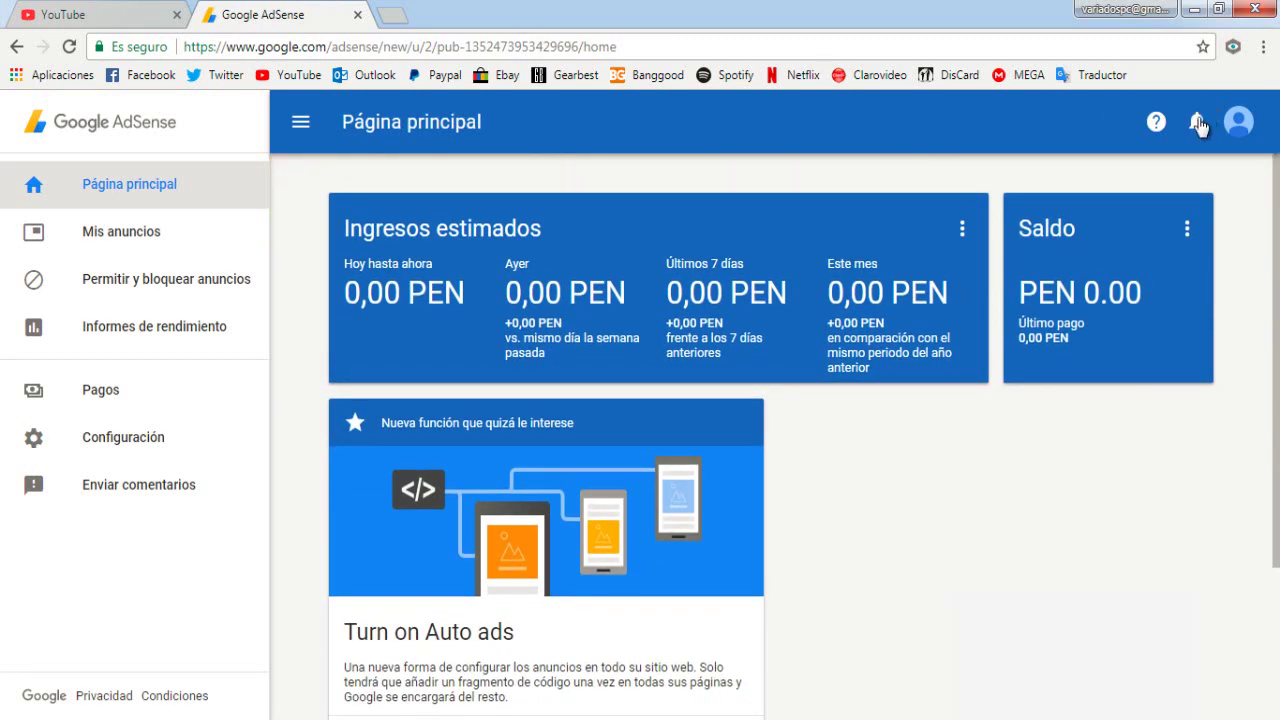
# Check and close the notifications, then go to the Configuración personal page
pyautogui.click(1198, 124)
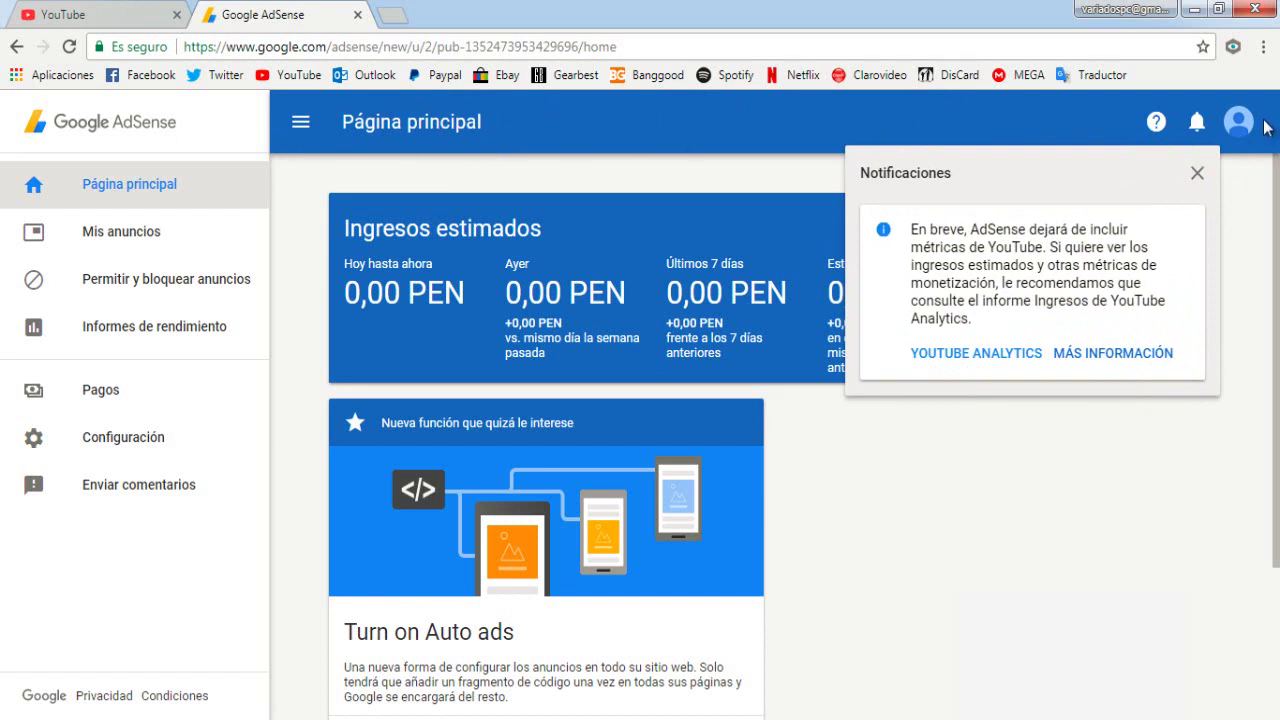
pyautogui.click(1197, 173)
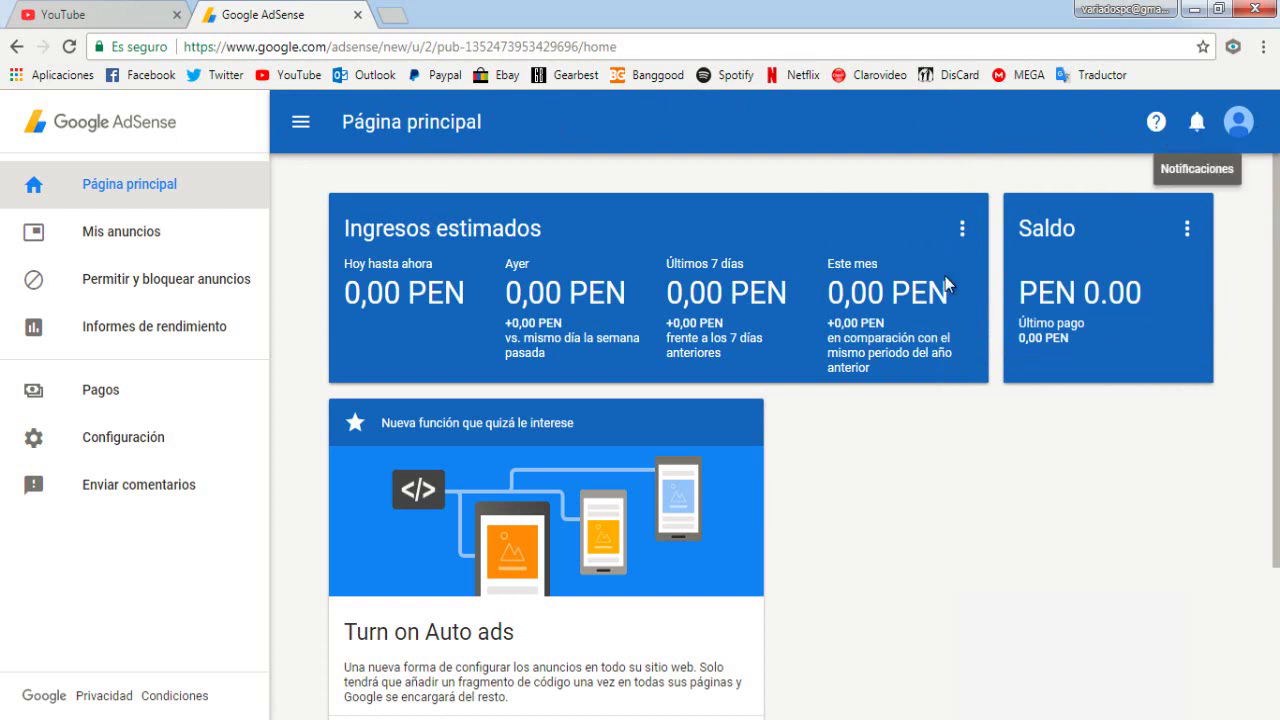
pyautogui.click(105, 435)
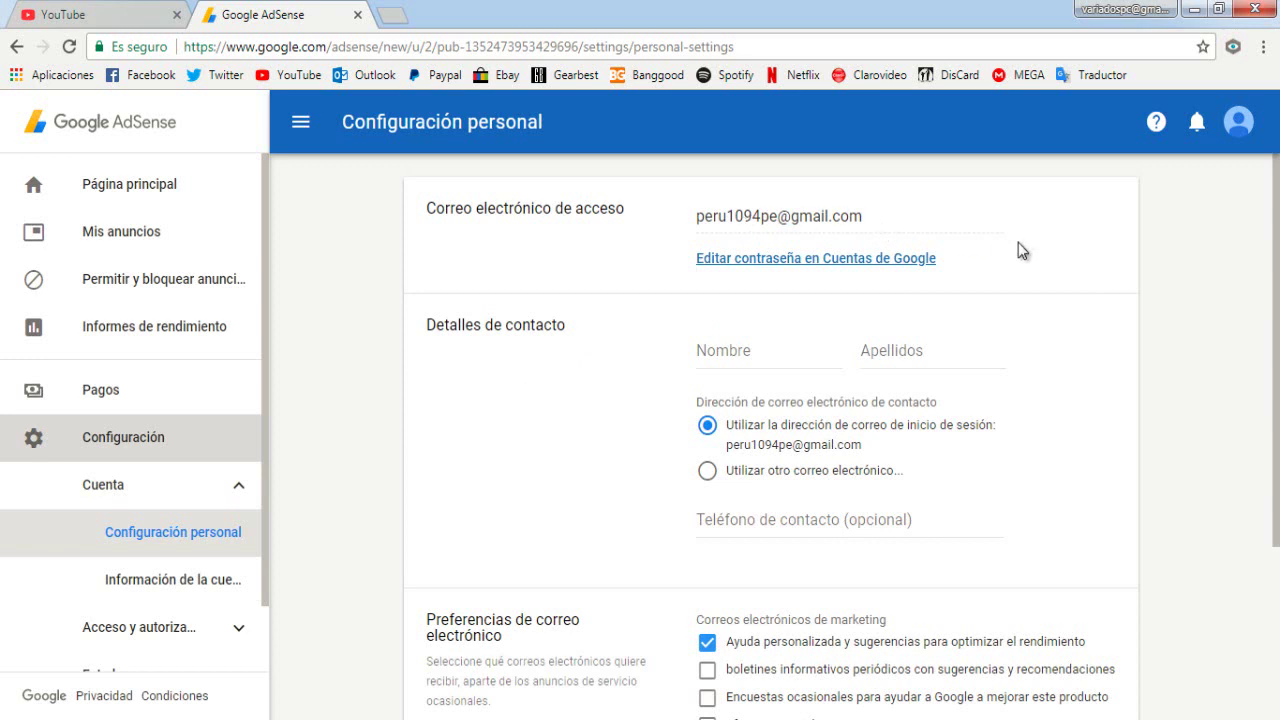
# Enter the contact's first name in Nombre and surname in Apellidos
pyautogui.scroll(-1, 1018, 242)
pyautogui.click(790, 260)
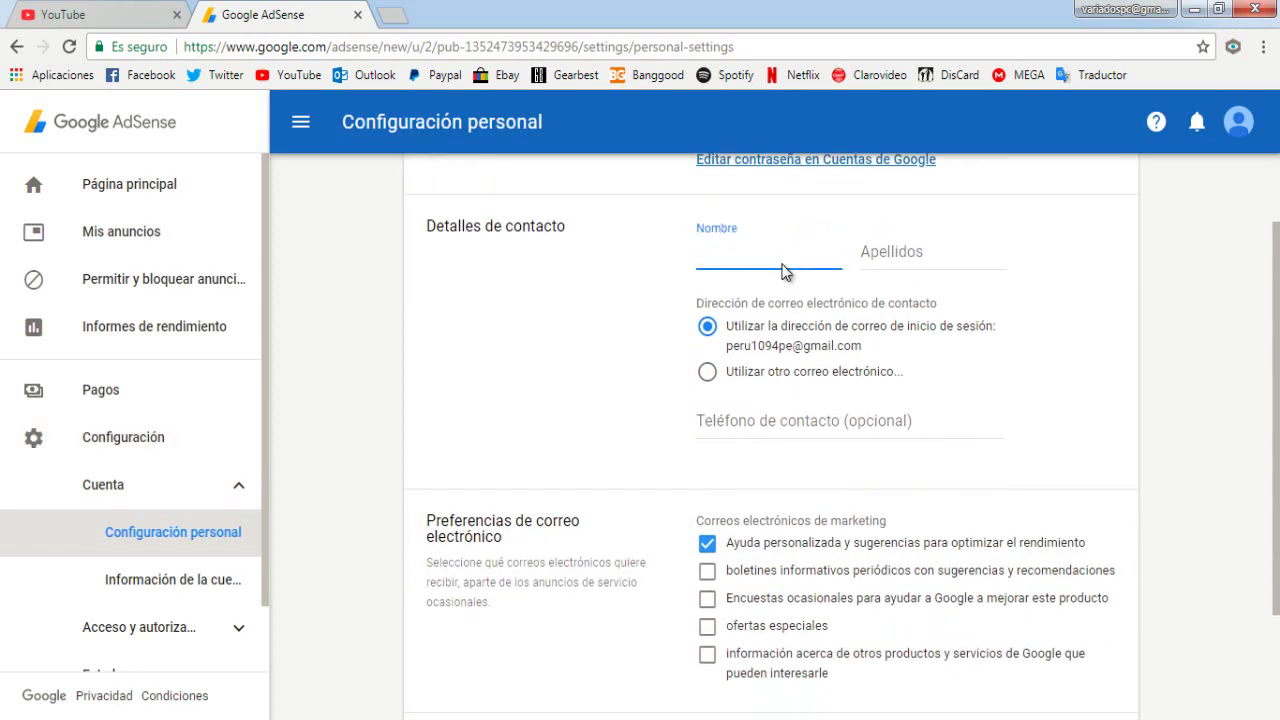
pyautogui.press('capslock')
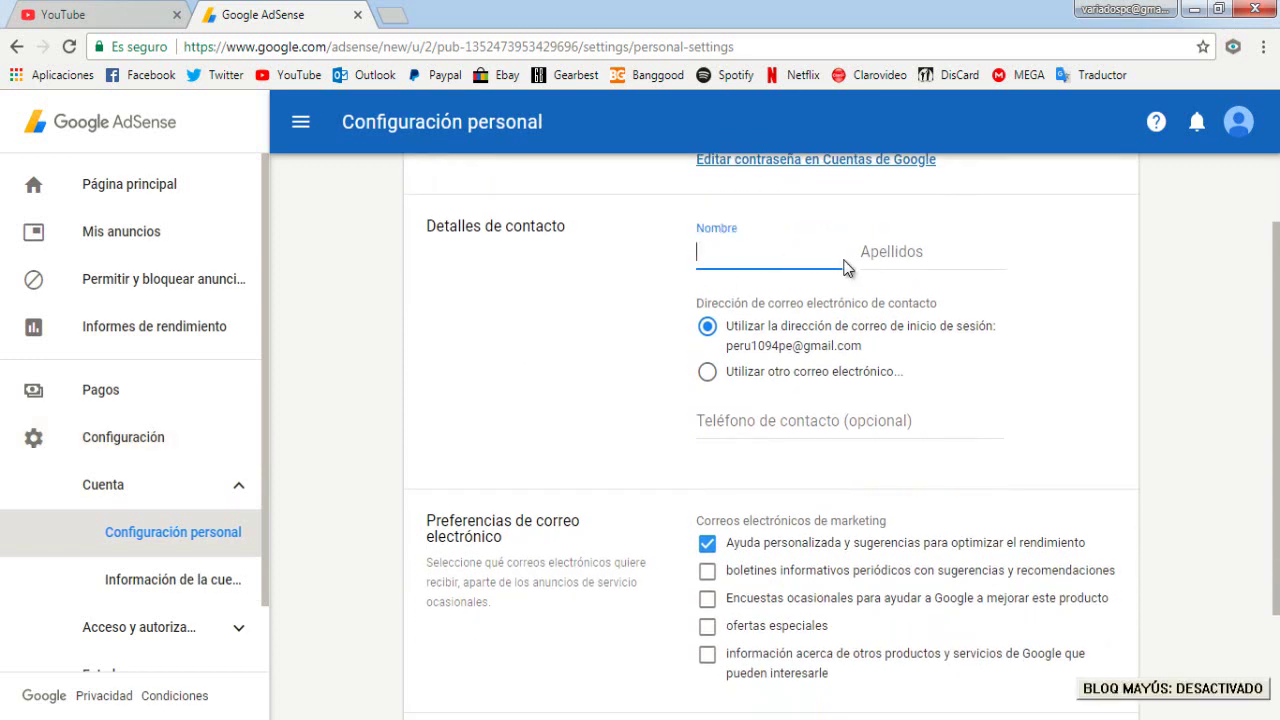
pyautogui.press('Tab')
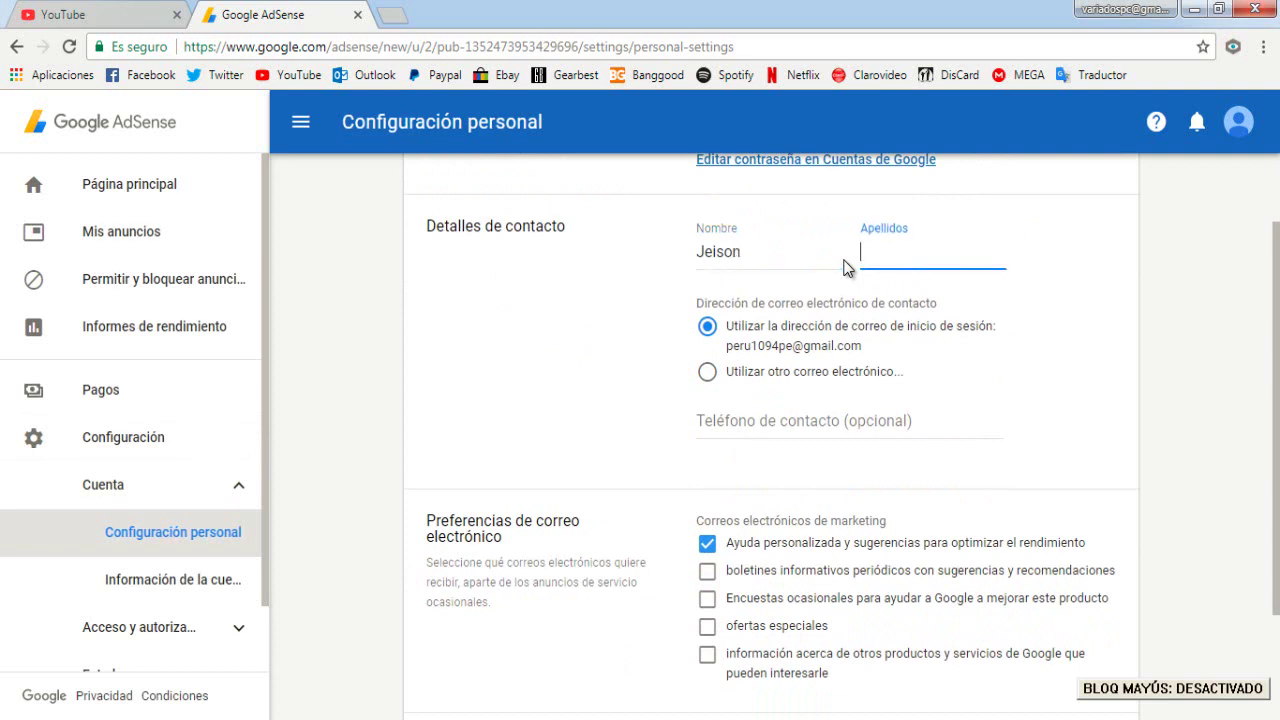
pyautogui.press('capslock')
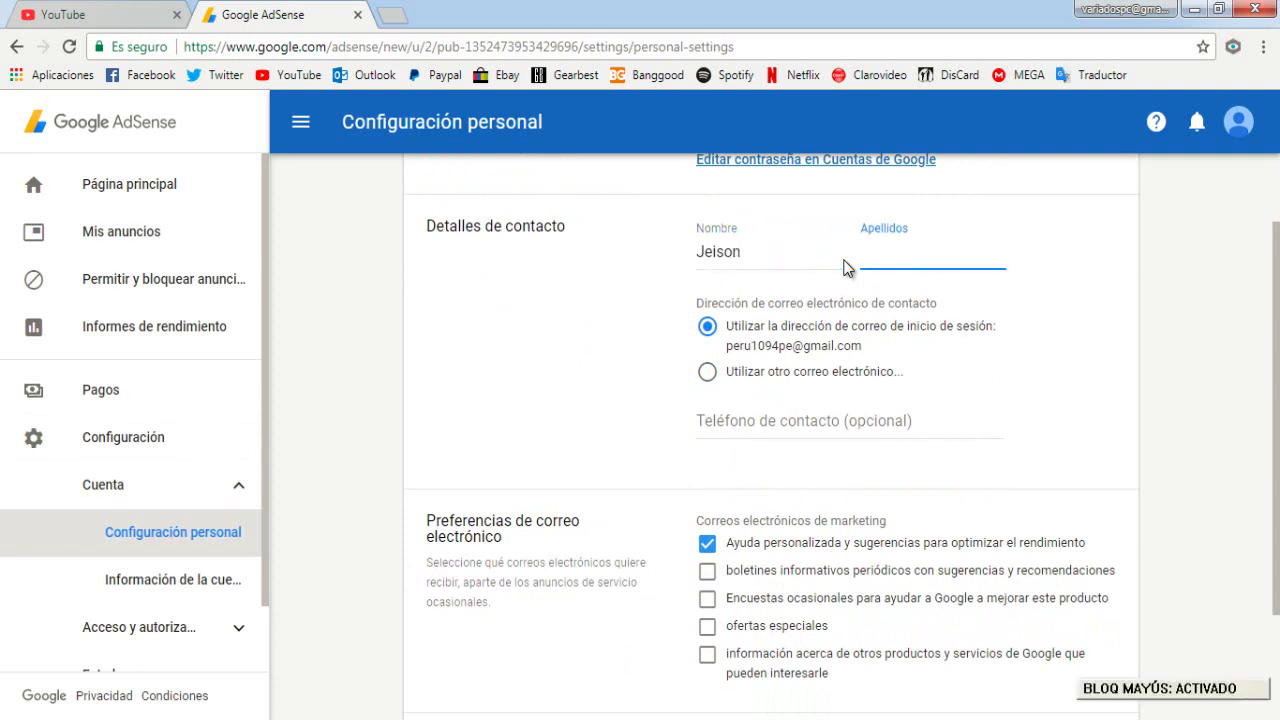
pyautogui.press('capslock')
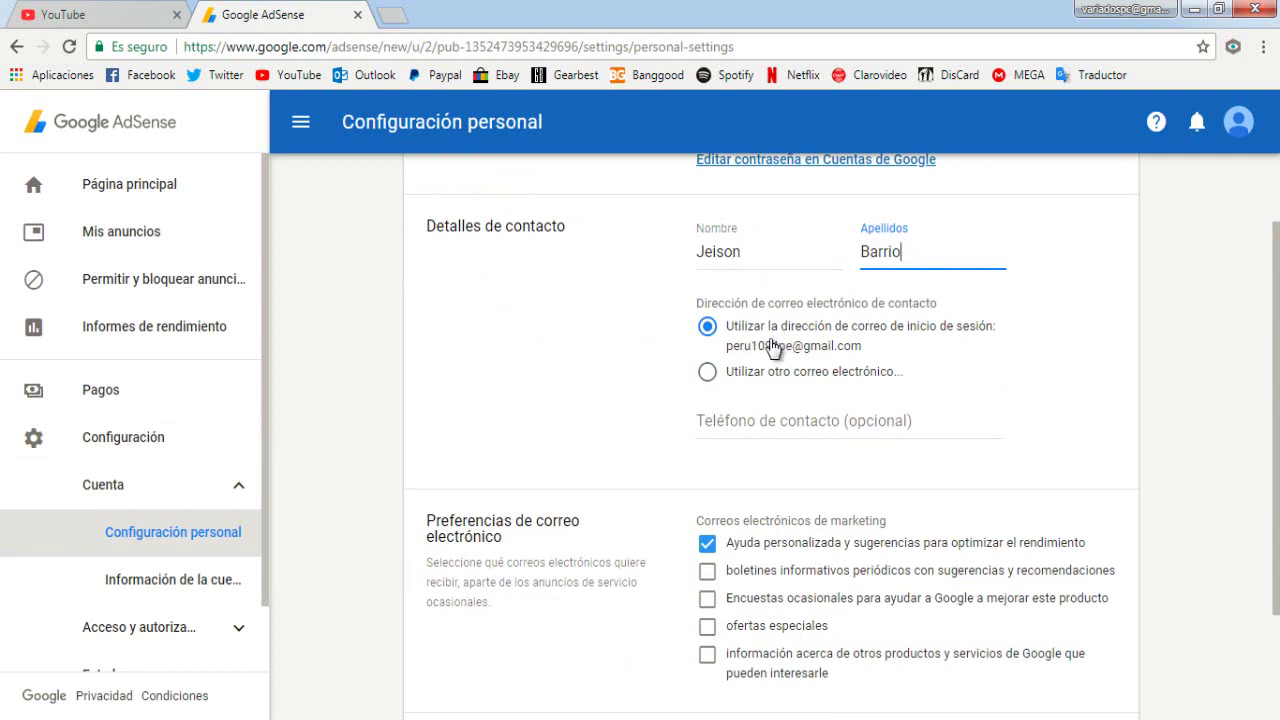
pyautogui.click(738, 334)
# Enter the contact phone number in Teléfono de contacto with a +51 country prefix
pyautogui.scroll(-1, 471, 354)
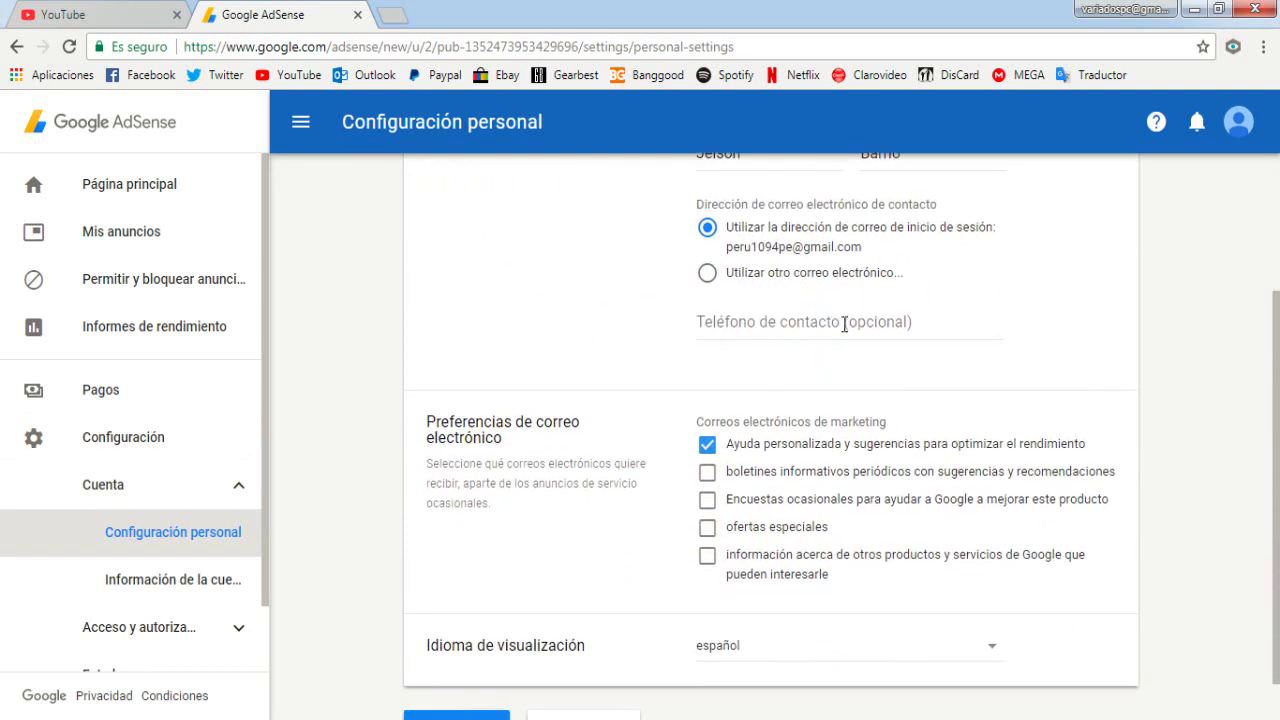
pyautogui.click(872, 324)
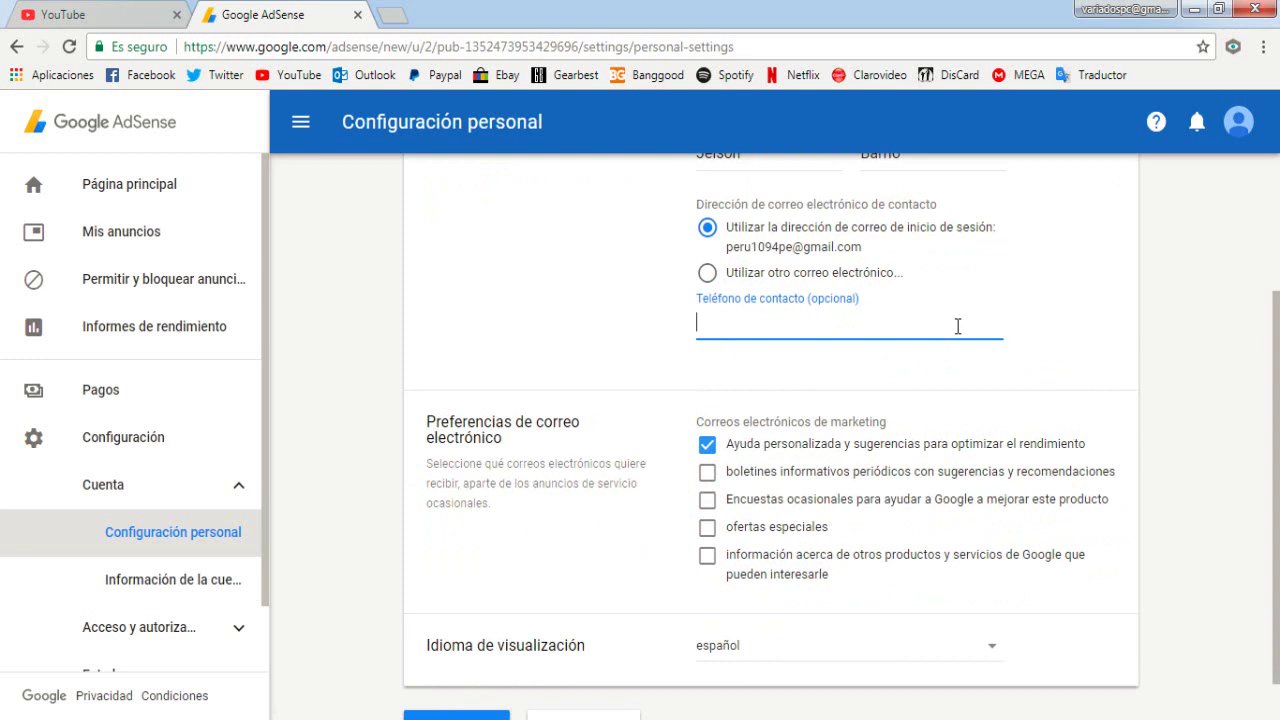
pyautogui.write('*51')
pyautogui.press('BackSpace')
pyautogui.press('BackSpace')
pyautogui.press('BackSpace')
pyautogui.write('+51')
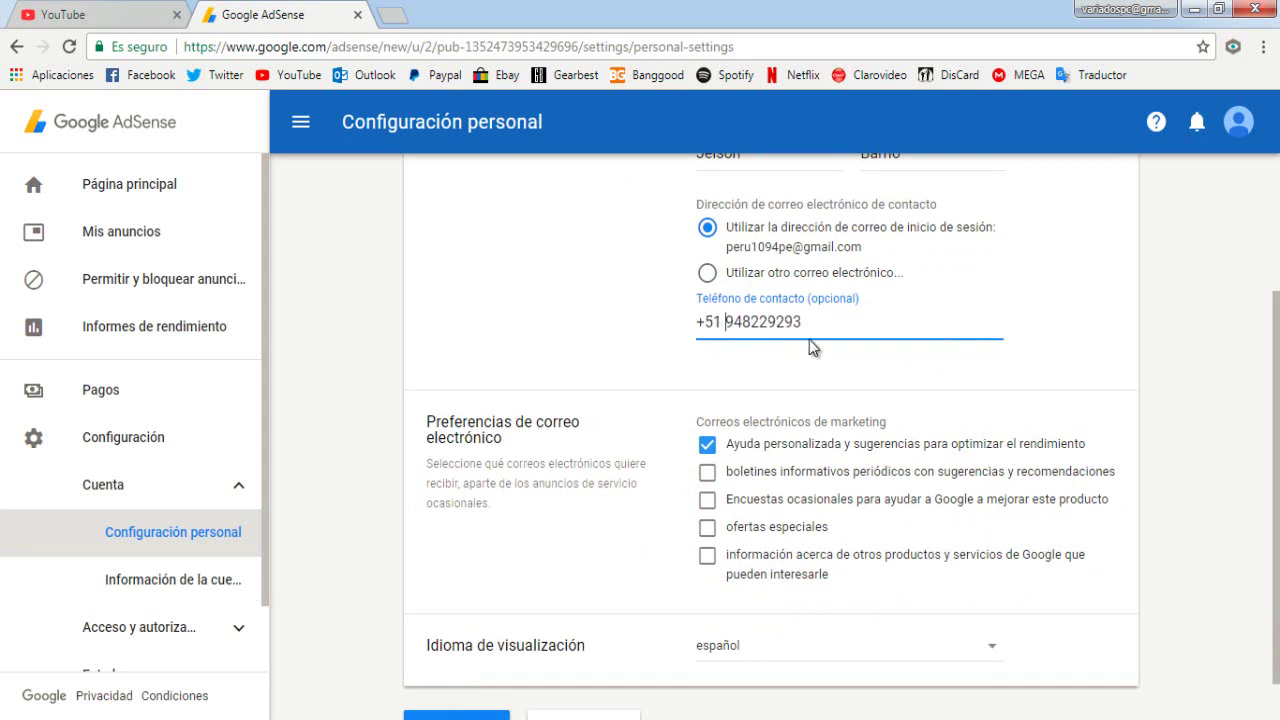
pyautogui.click(800, 321)
# Trim the phone number's trailing digit and save the personal settings with GUARDAR
pyautogui.press('BackSpace')
pyautogui.press('BackSpace')
pyautogui.click(704, 318)
pyautogui.scroll(-1, 704, 314)
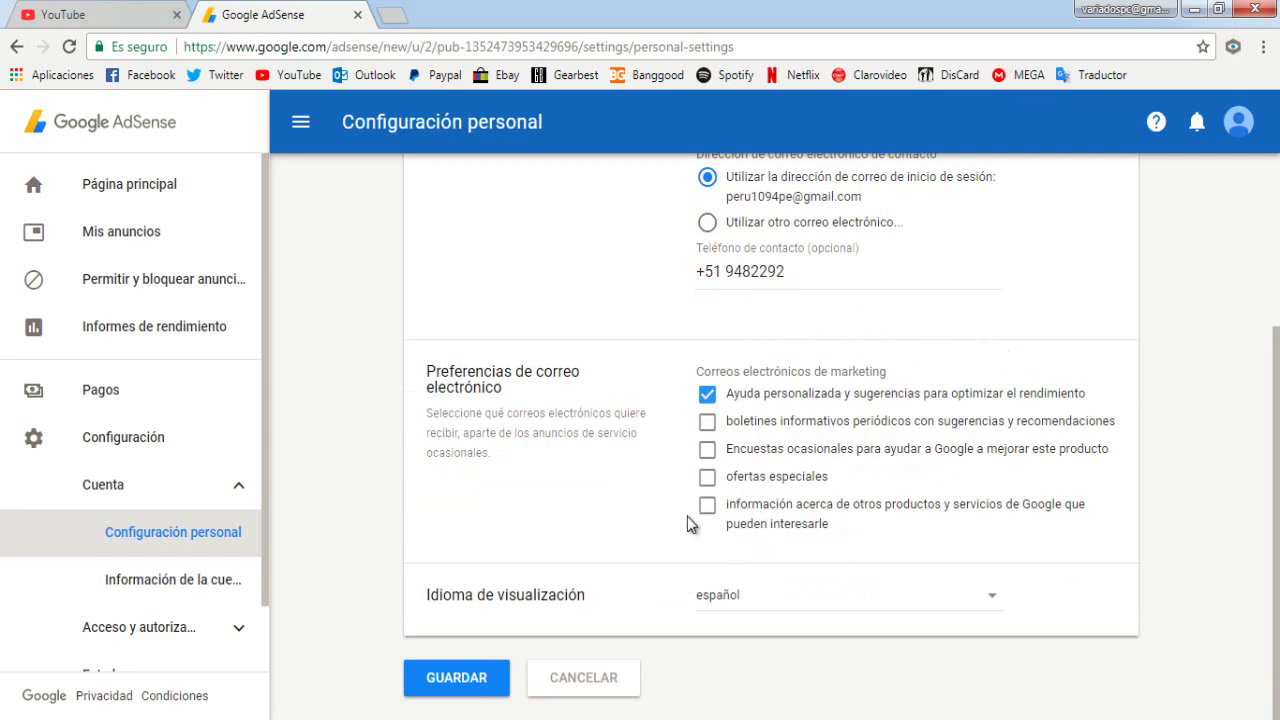
pyautogui.scroll(3, 606, 477)
pyautogui.scroll(-3, 603, 466)
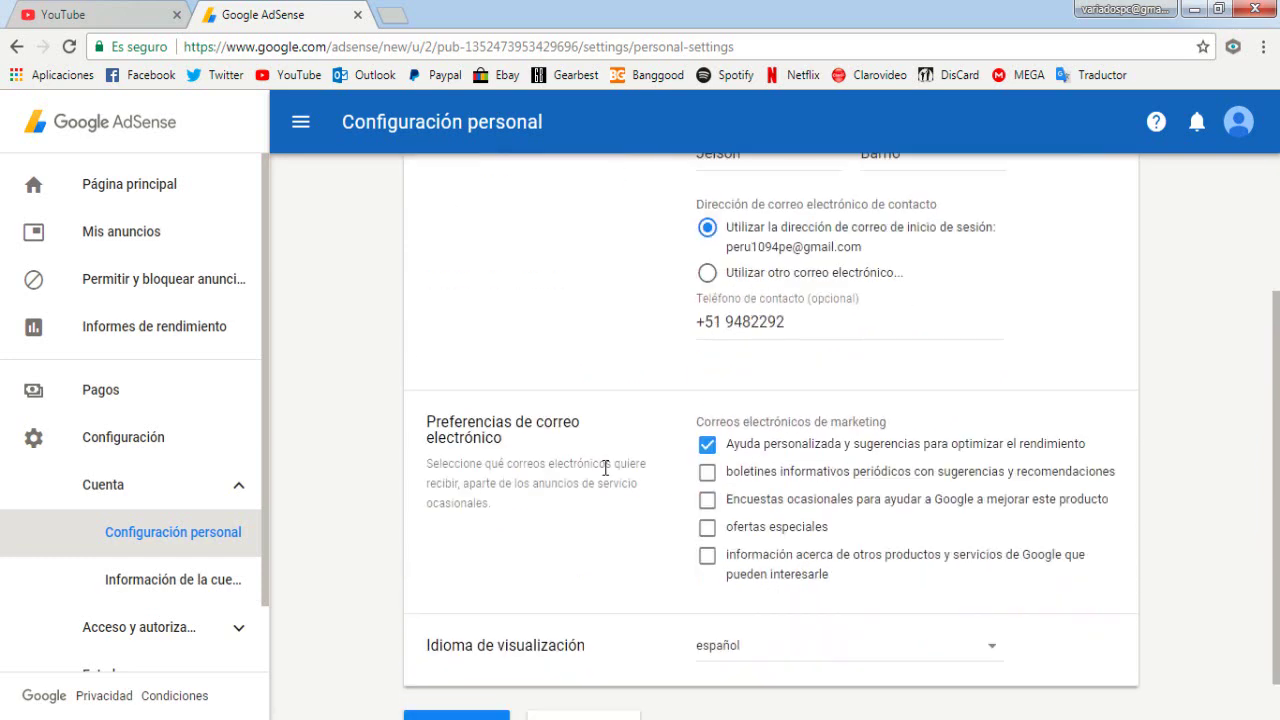
pyautogui.click(457, 677)
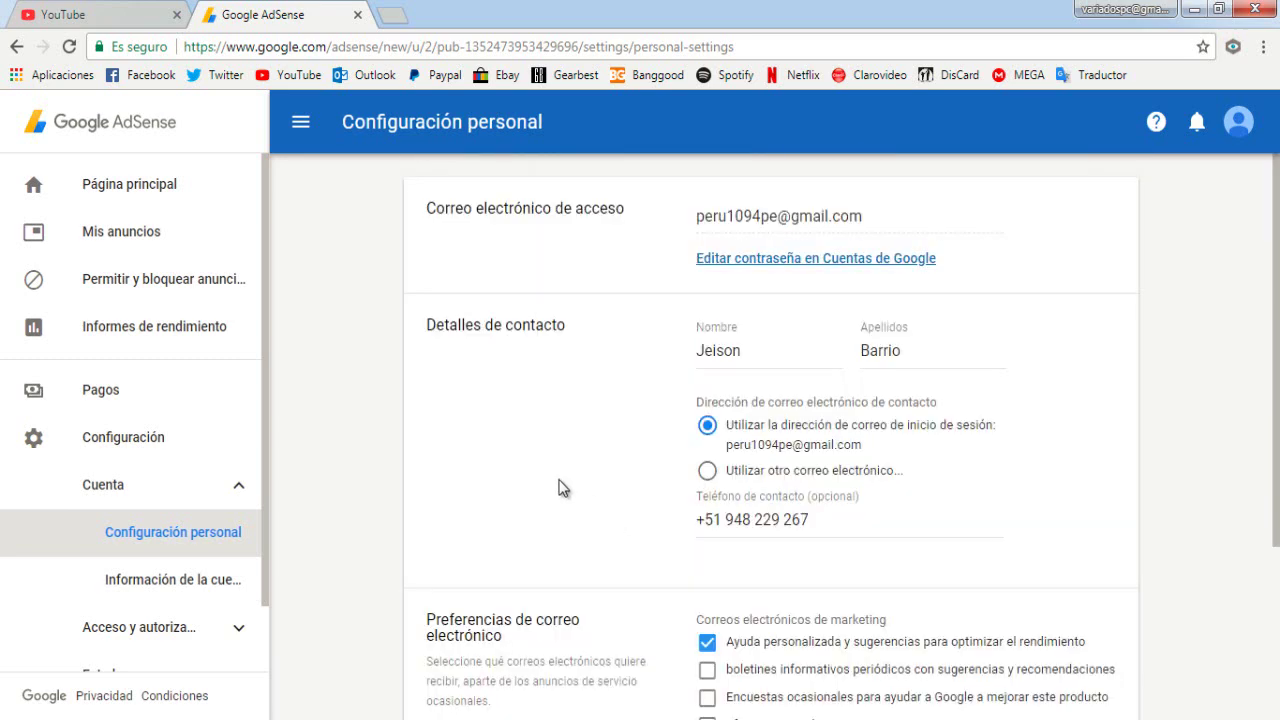
# Open the Información de la cuenta page from the sidebar
pyautogui.scroll(-1, 560, 485)
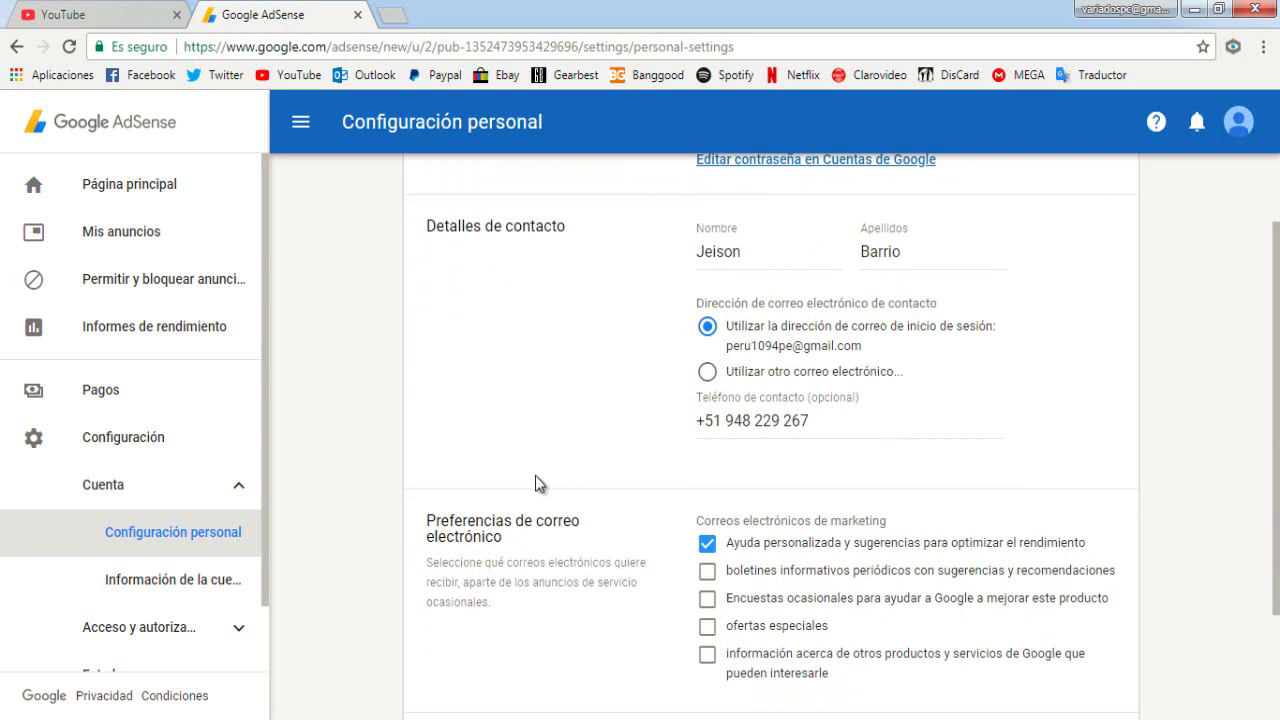
pyautogui.scroll(-2, 535, 483)
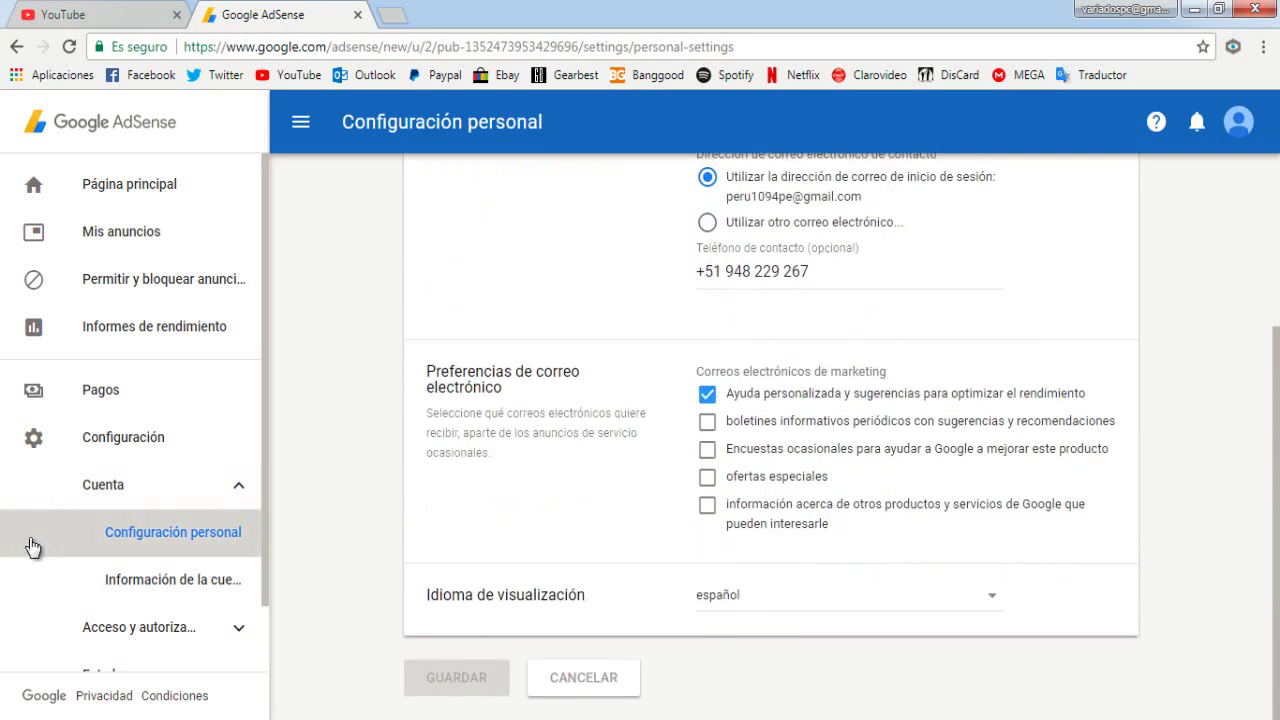
pyautogui.click(143, 590)
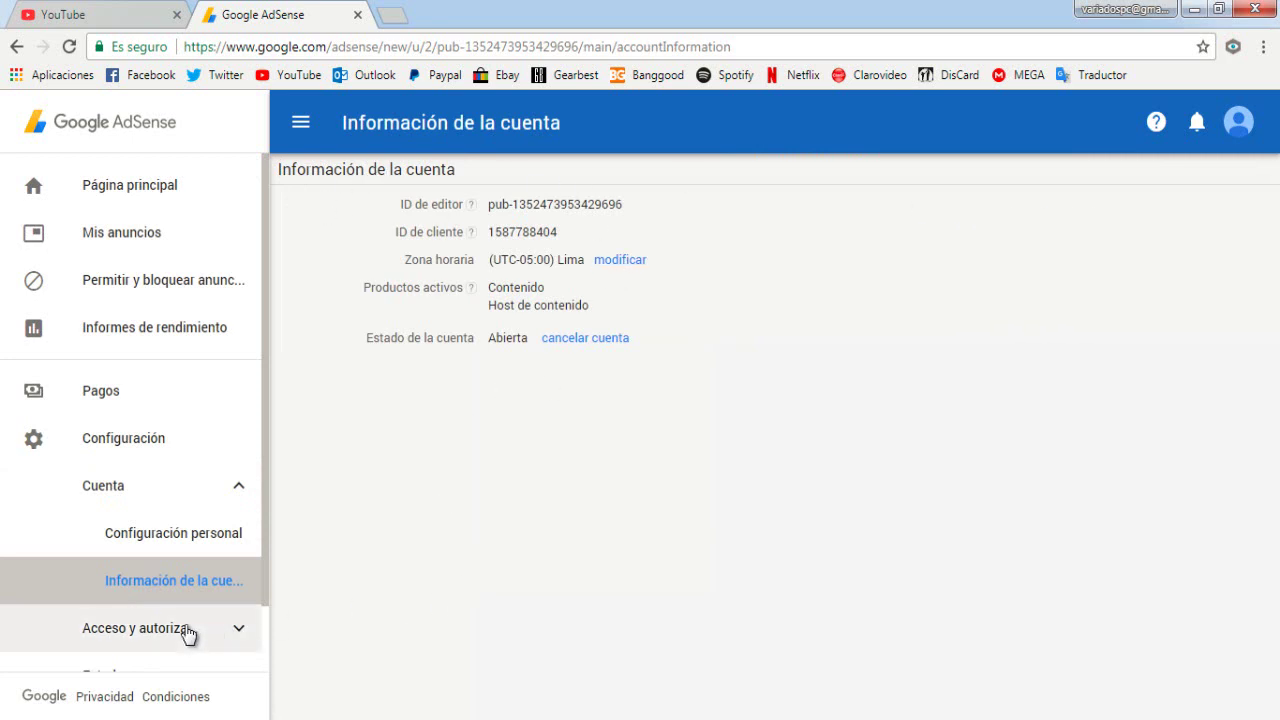
# Browse the user management, crawler access and third-party access pages
pyautogui.scroll(-2, 266, 610)
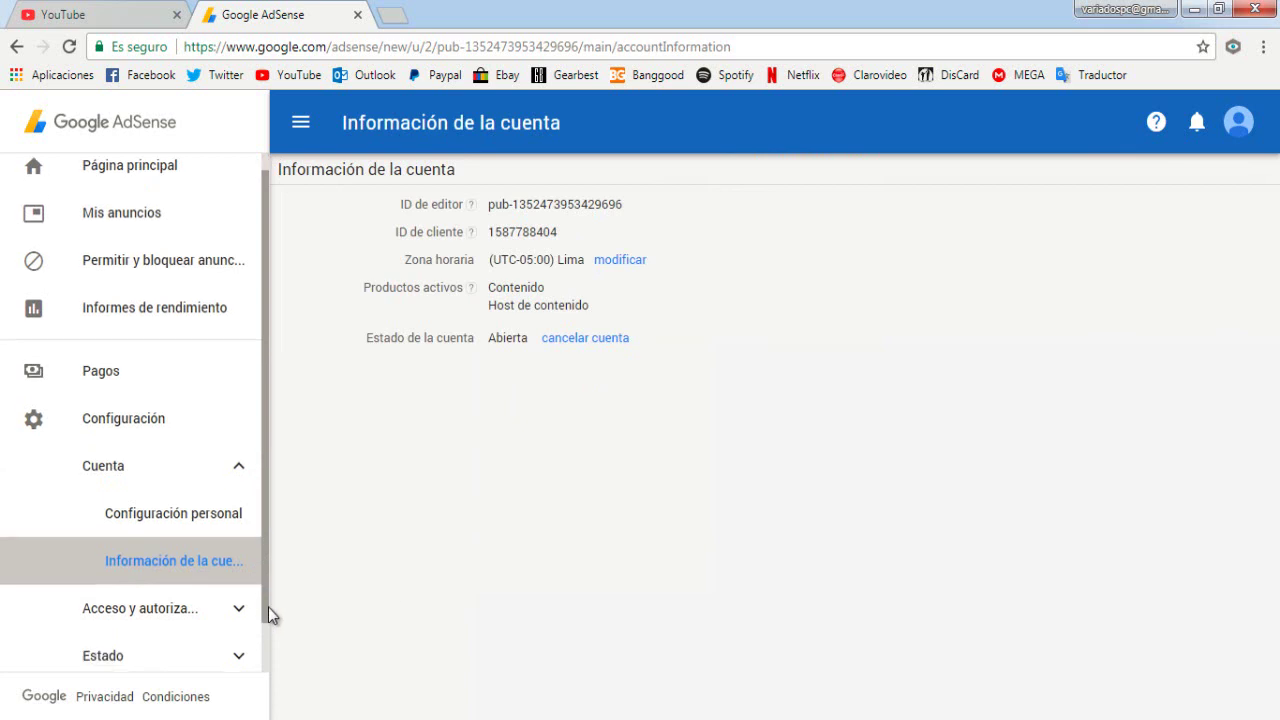
pyautogui.click(198, 563)
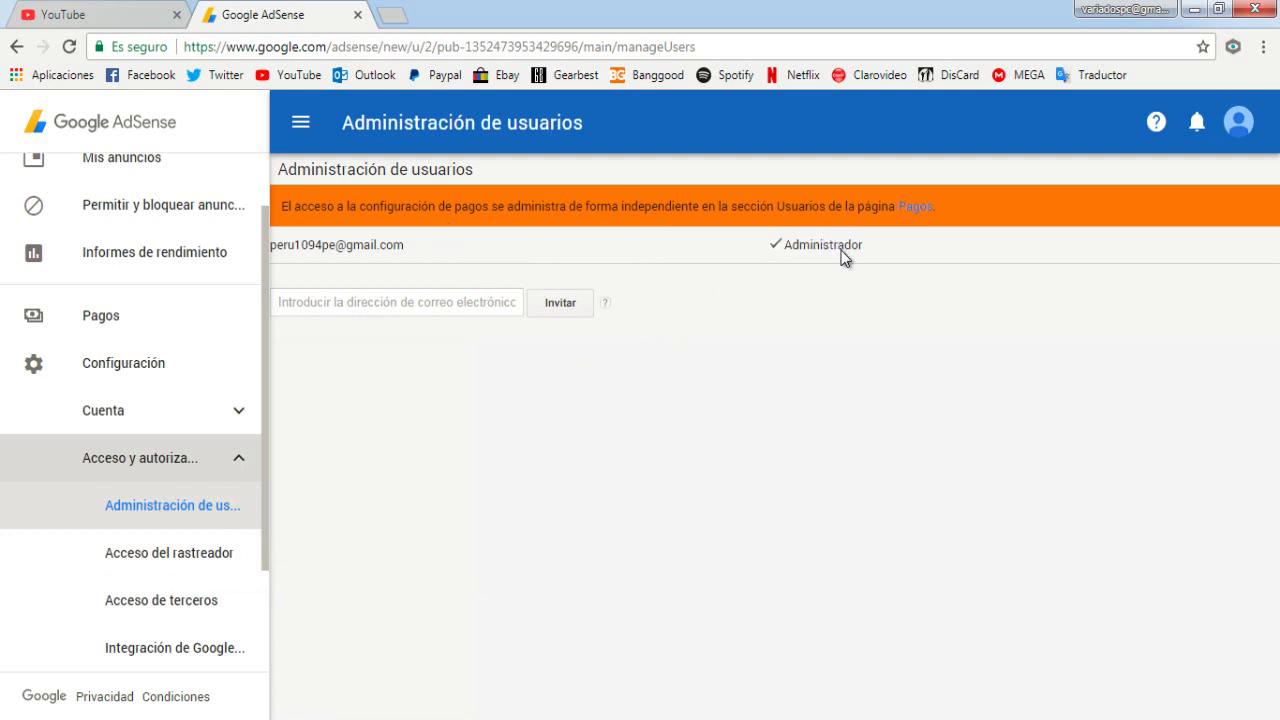
pyautogui.click(165, 572)
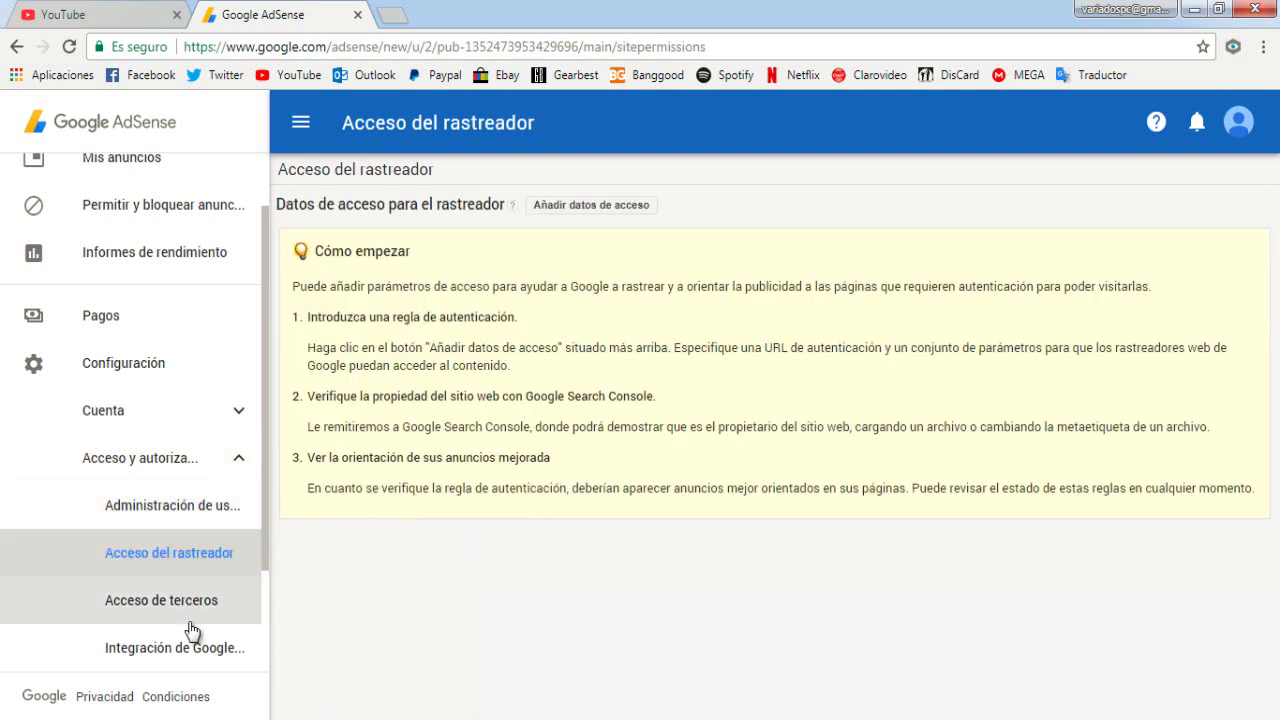
pyautogui.click(190, 610)
# Check the Google Analytics integration, crawler errors and messages pages, then open Pagos
pyautogui.scroll(-3, 193, 630)
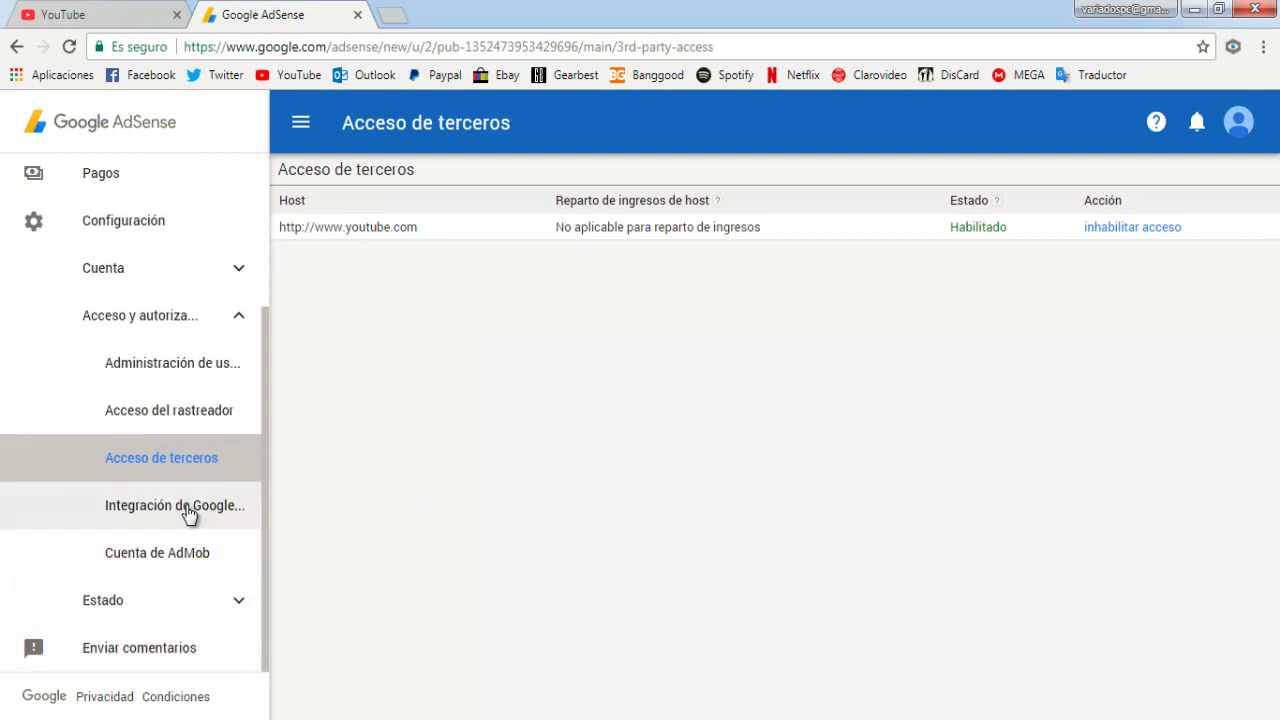
pyautogui.click(186, 515)
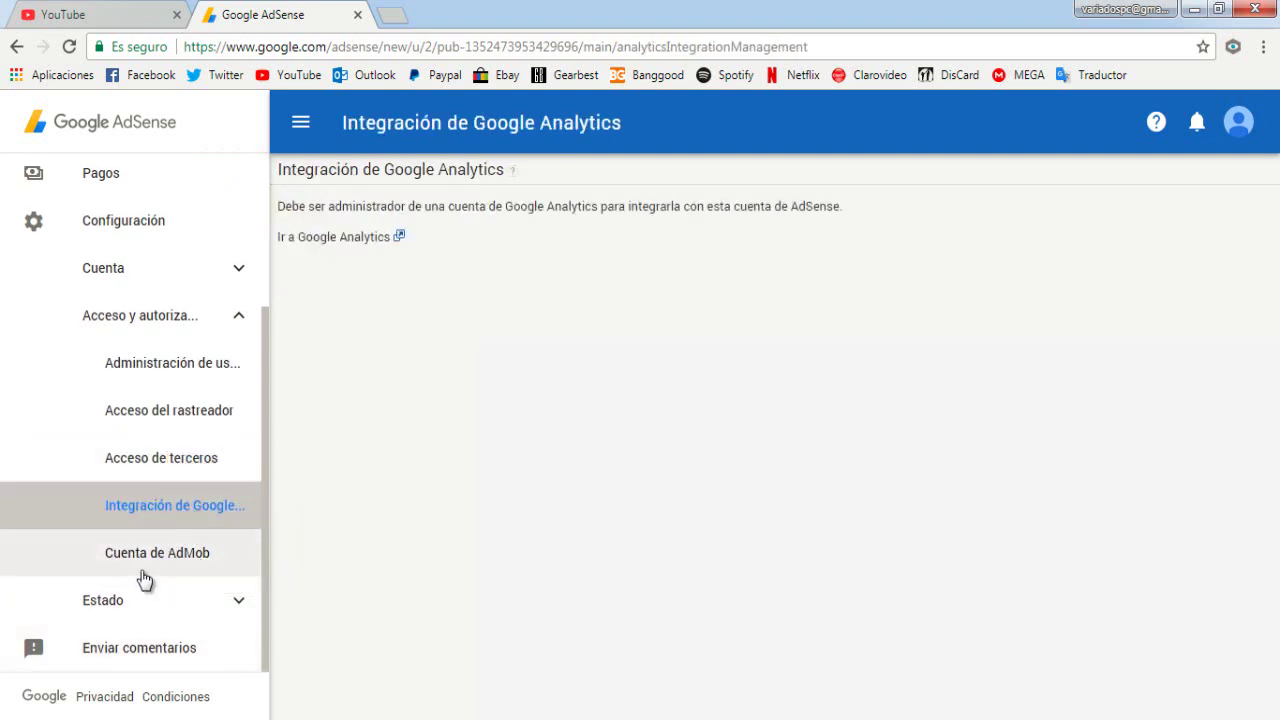
pyautogui.click(106, 601)
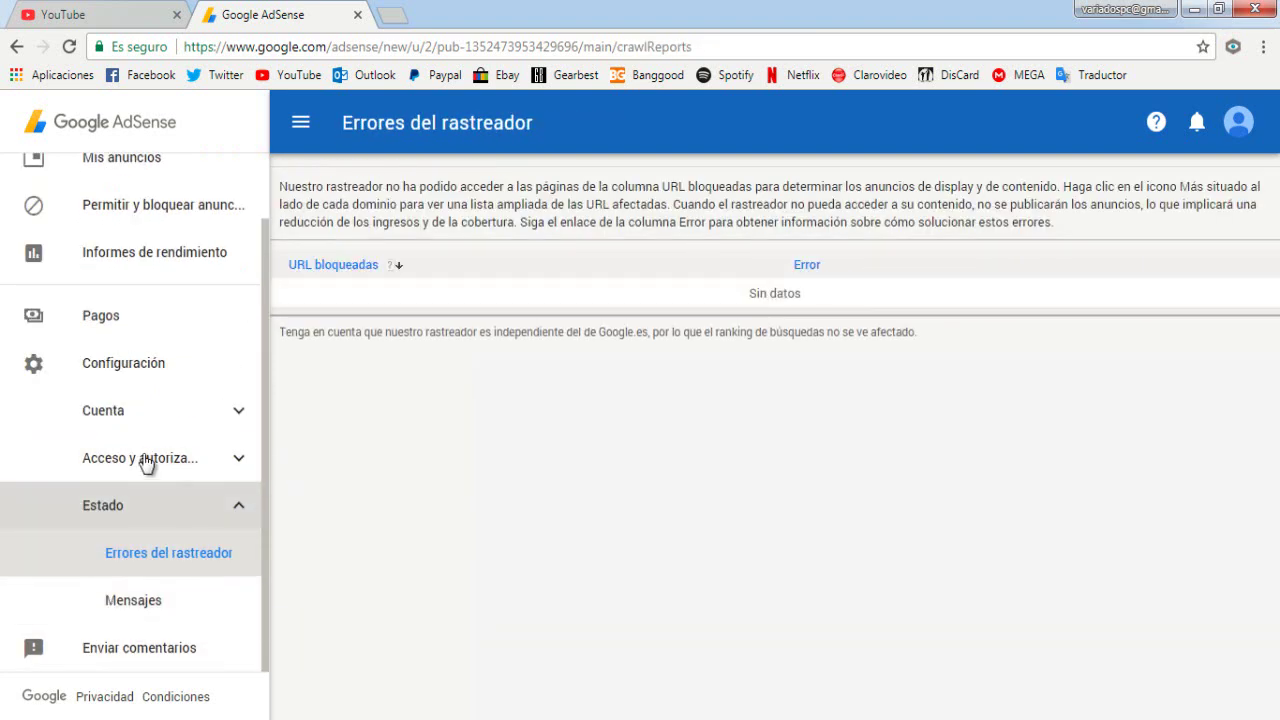
pyautogui.click(158, 606)
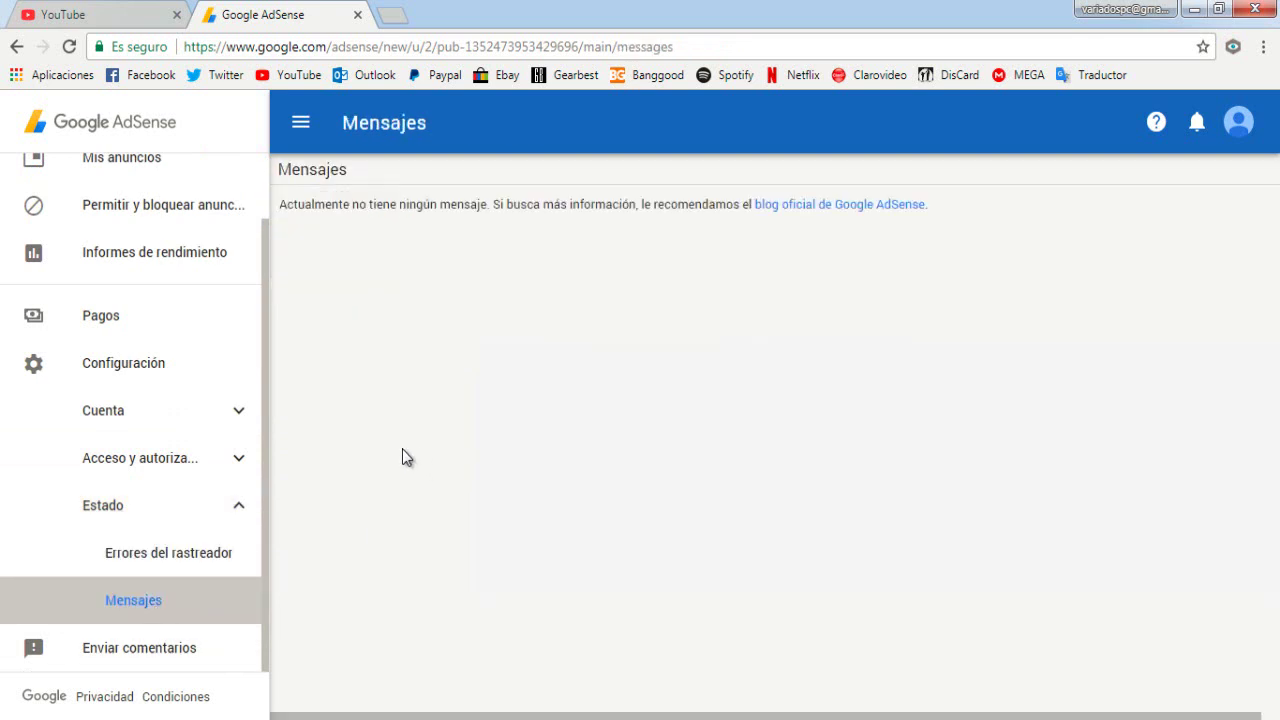
pyautogui.click(110, 369)
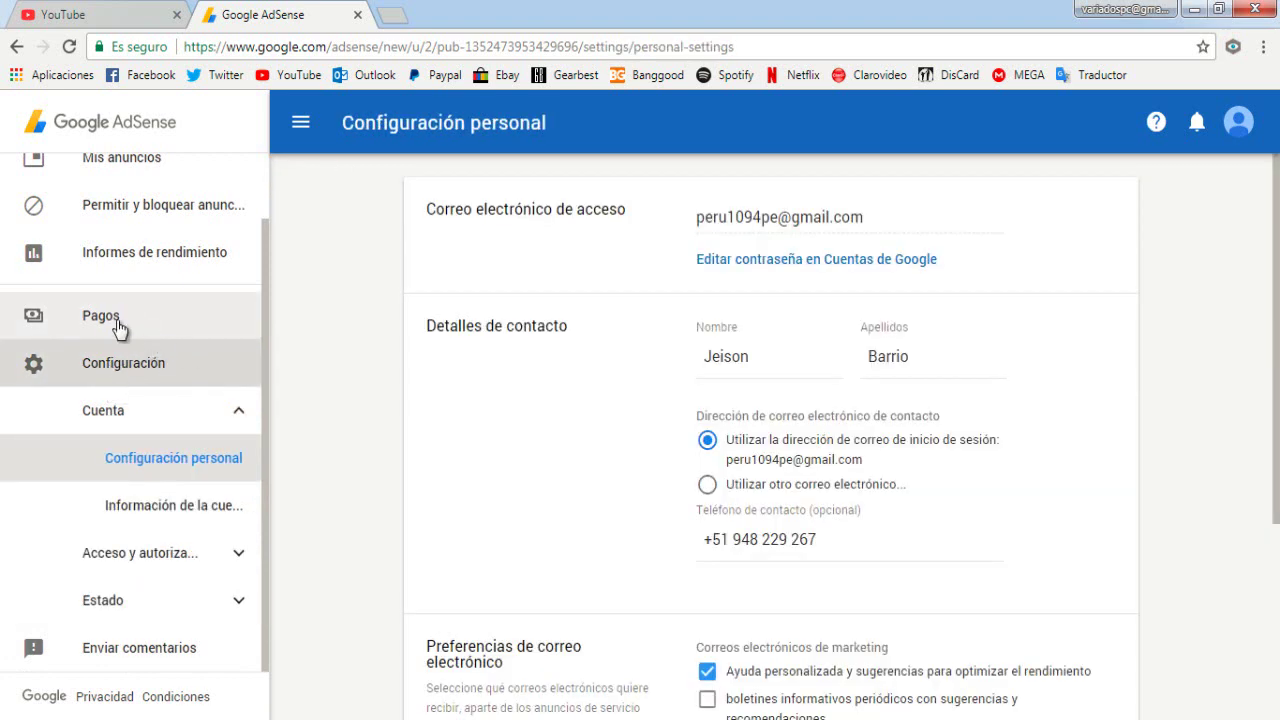
pyautogui.click(120, 327)
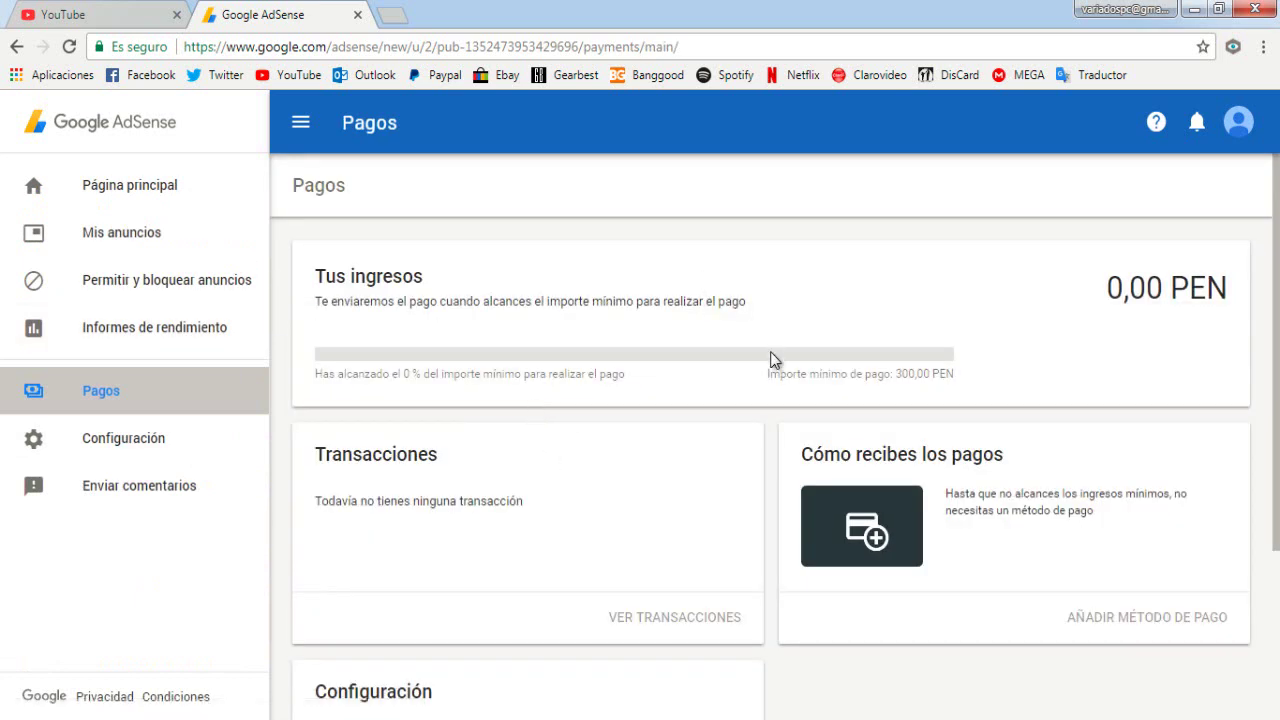
# Open the full payment settings and the Programación de pagos editor
pyautogui.scroll(-1, 752, 350)
pyautogui.scroll(-3, 752, 350)
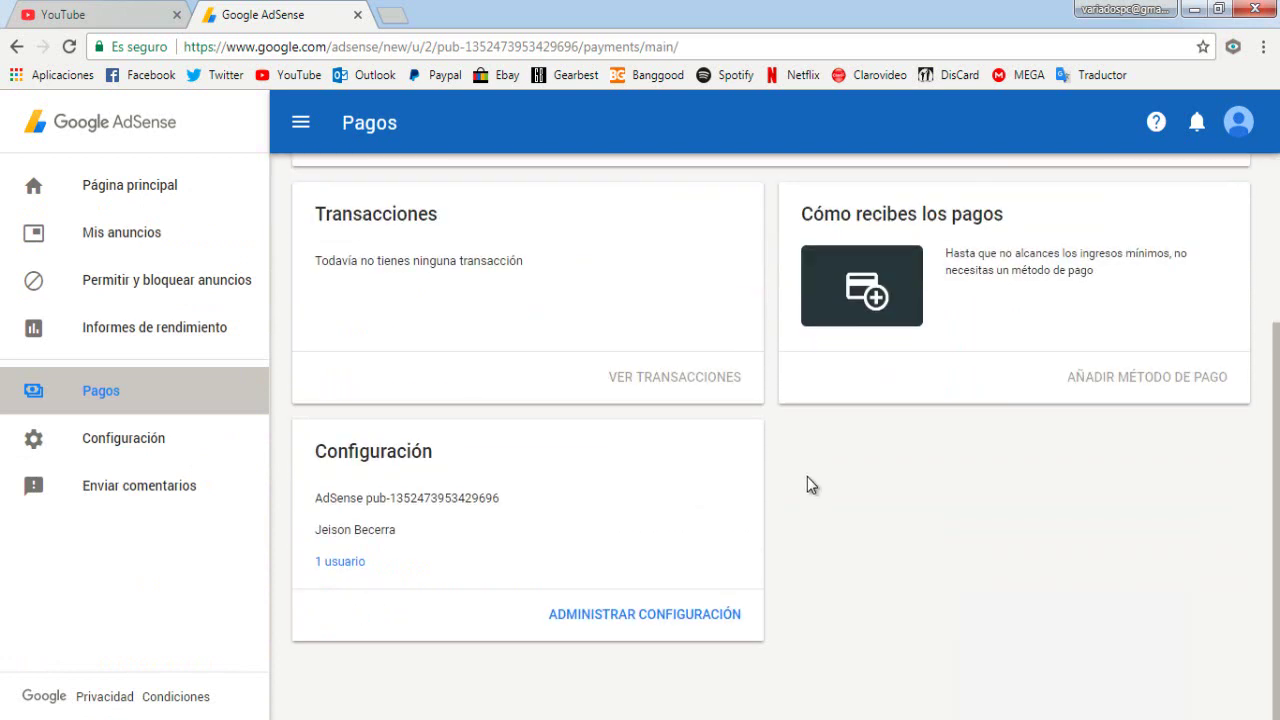
pyautogui.click(667, 616)
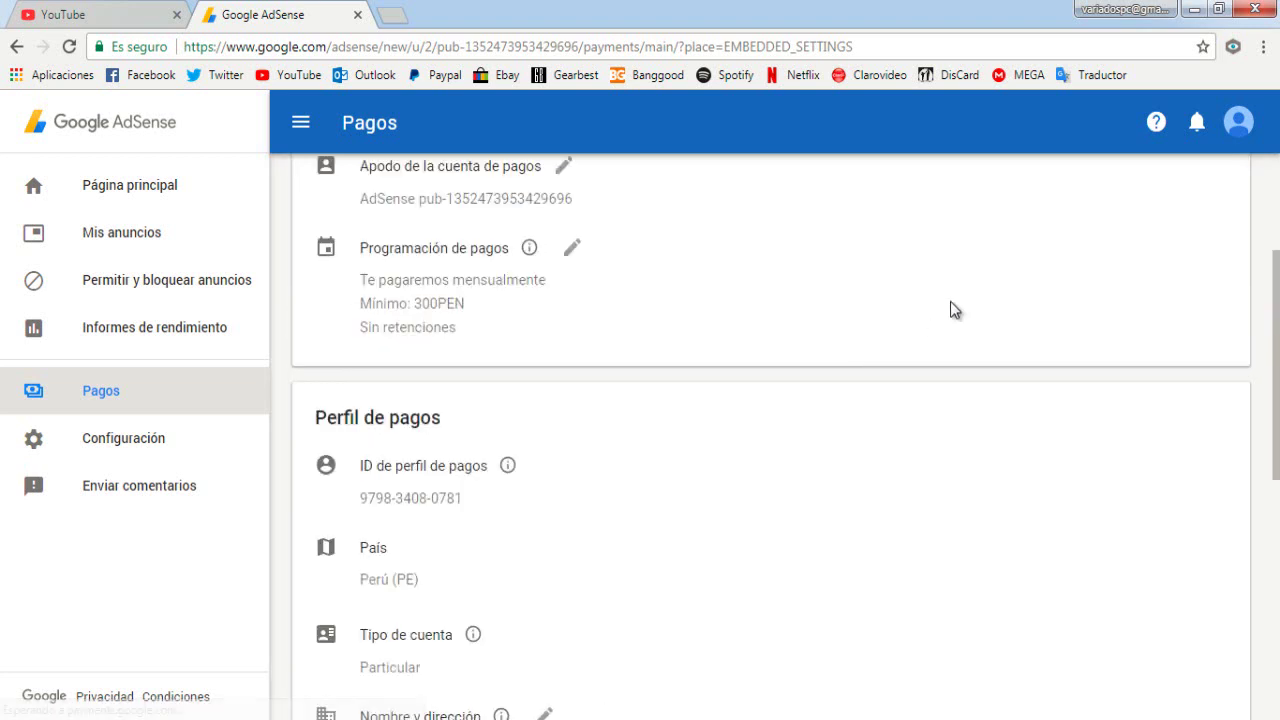
pyautogui.scroll(3, 815, 380)
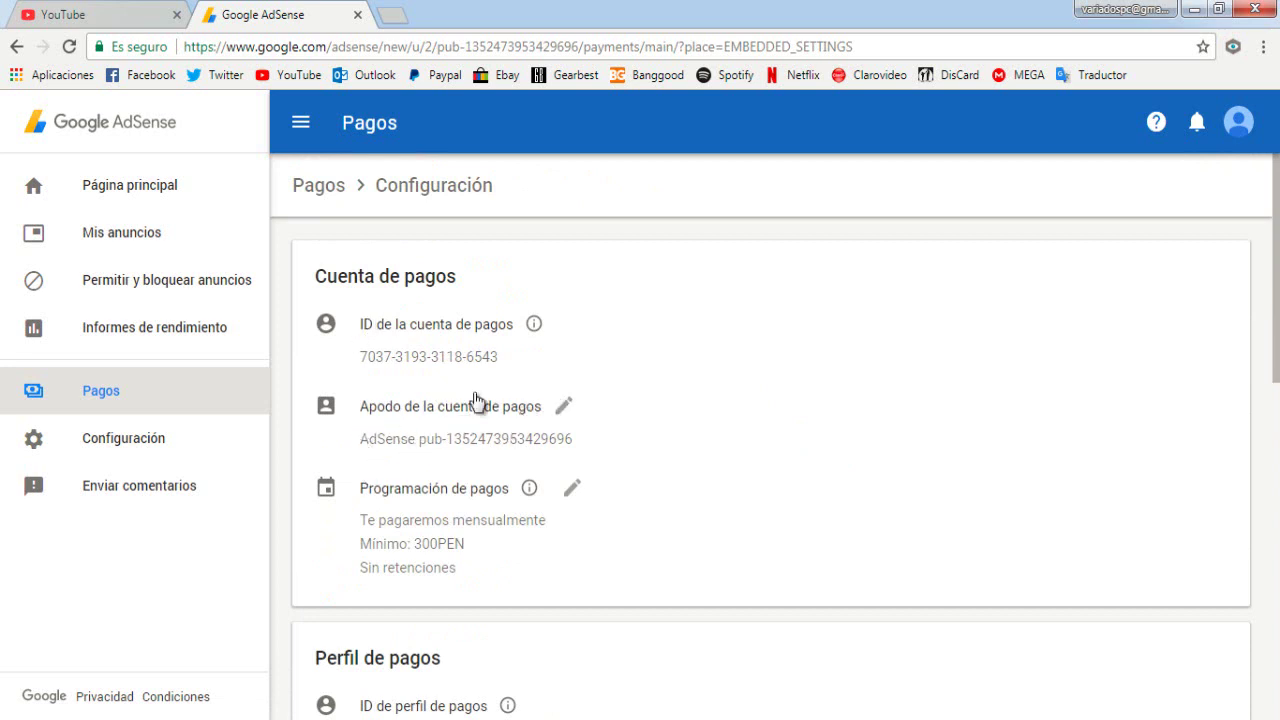
pyautogui.scroll(-1, 500, 434)
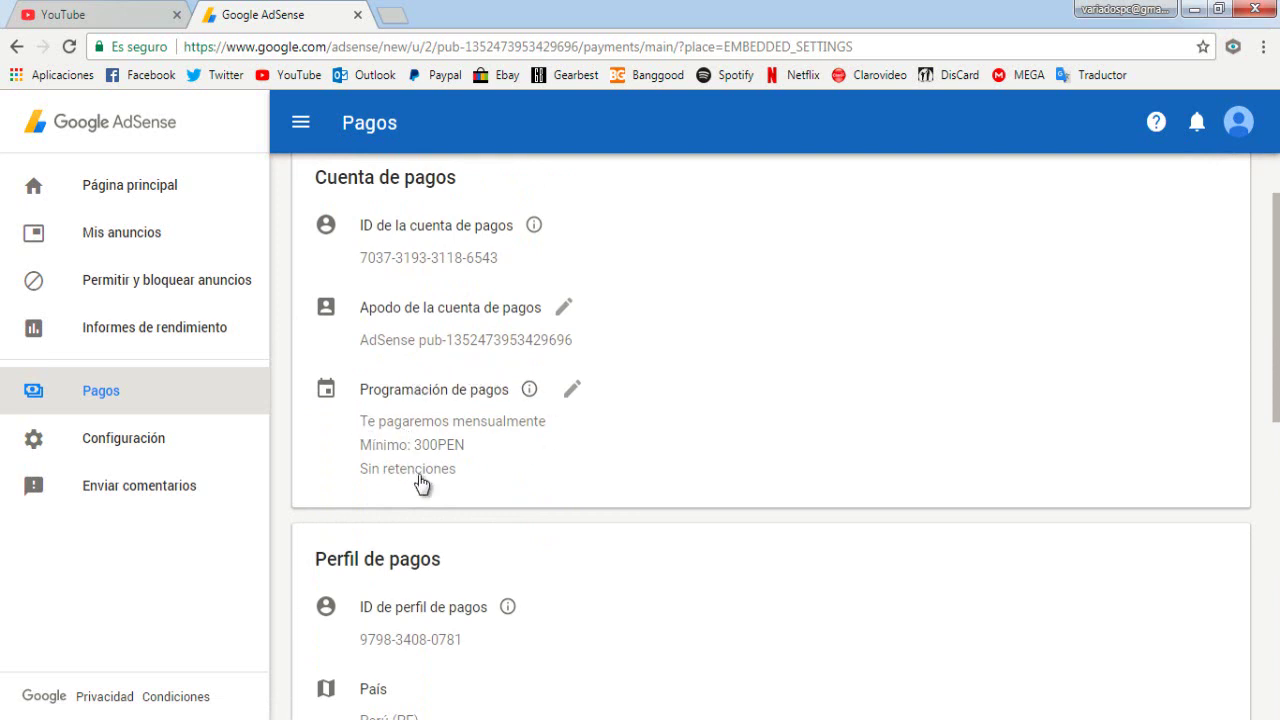
pyautogui.click(573, 392)
# Review the monthly schedule, 300 PEN minimum and Particular payment profile in Perú
pyautogui.scroll(-3, 689, 464)
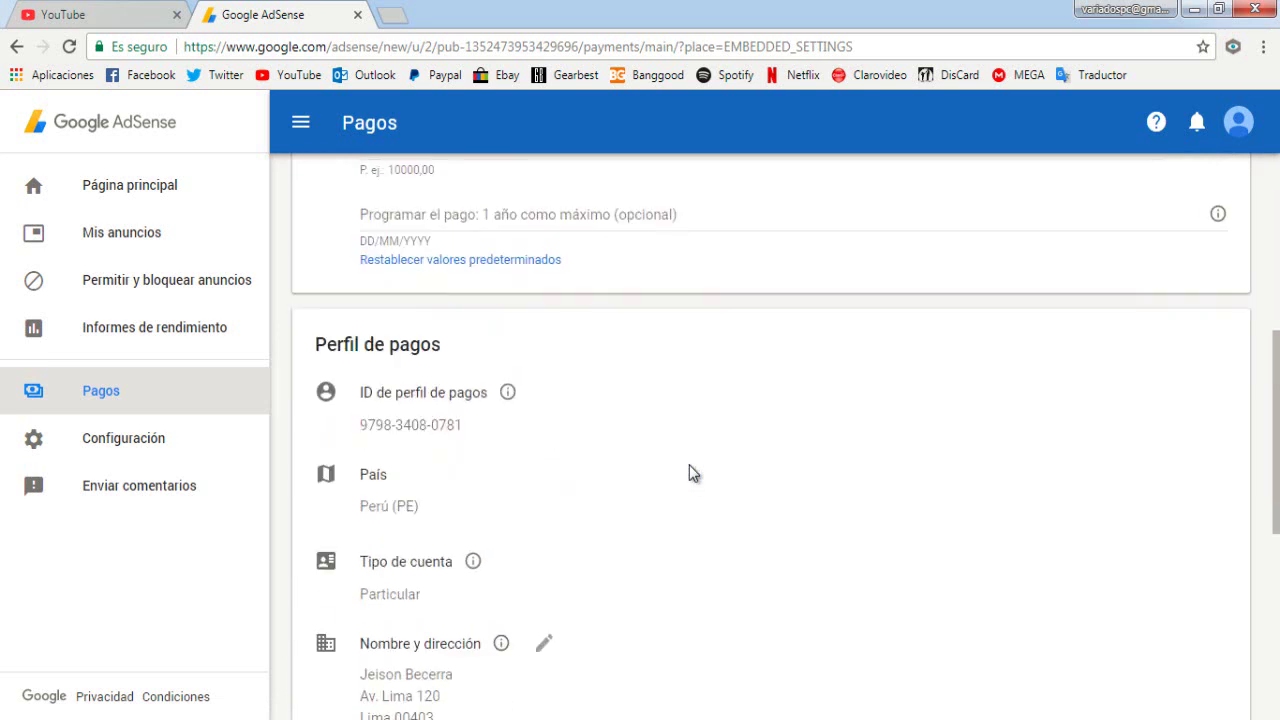
pyautogui.scroll(2, 700, 489)
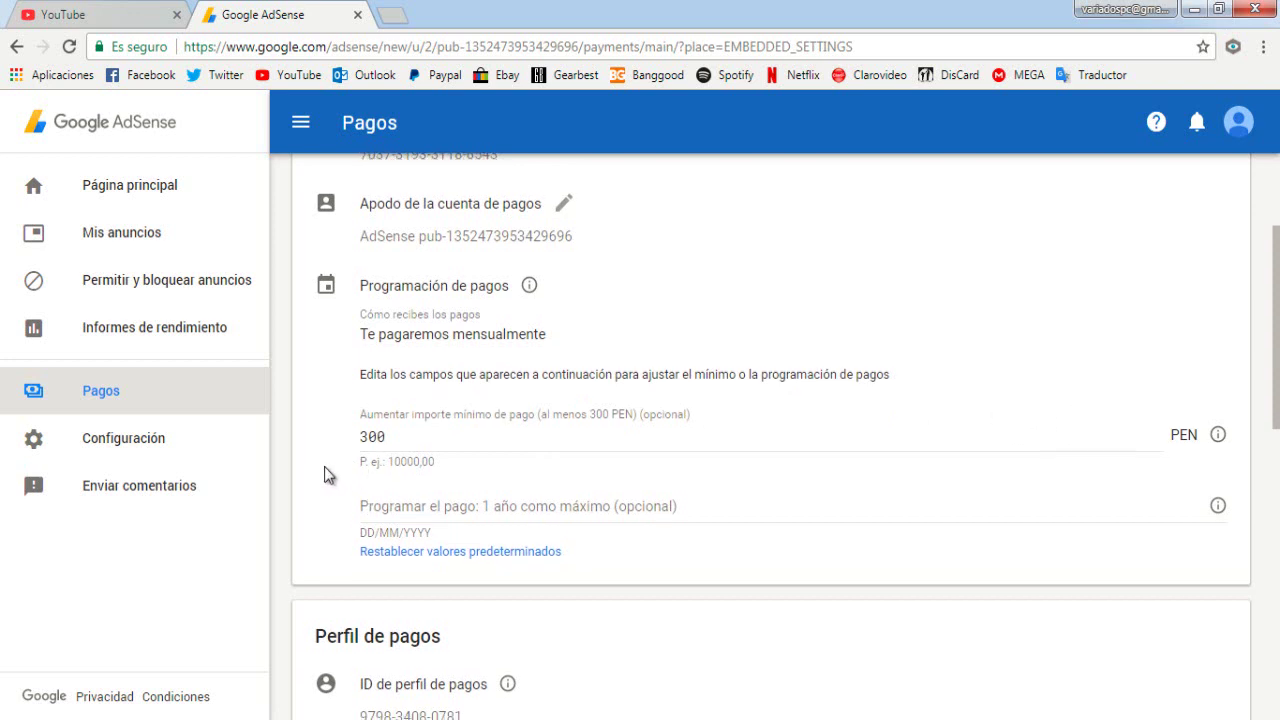
pyautogui.scroll(-3, 325, 470)
pyautogui.scroll(-1, 608, 387)
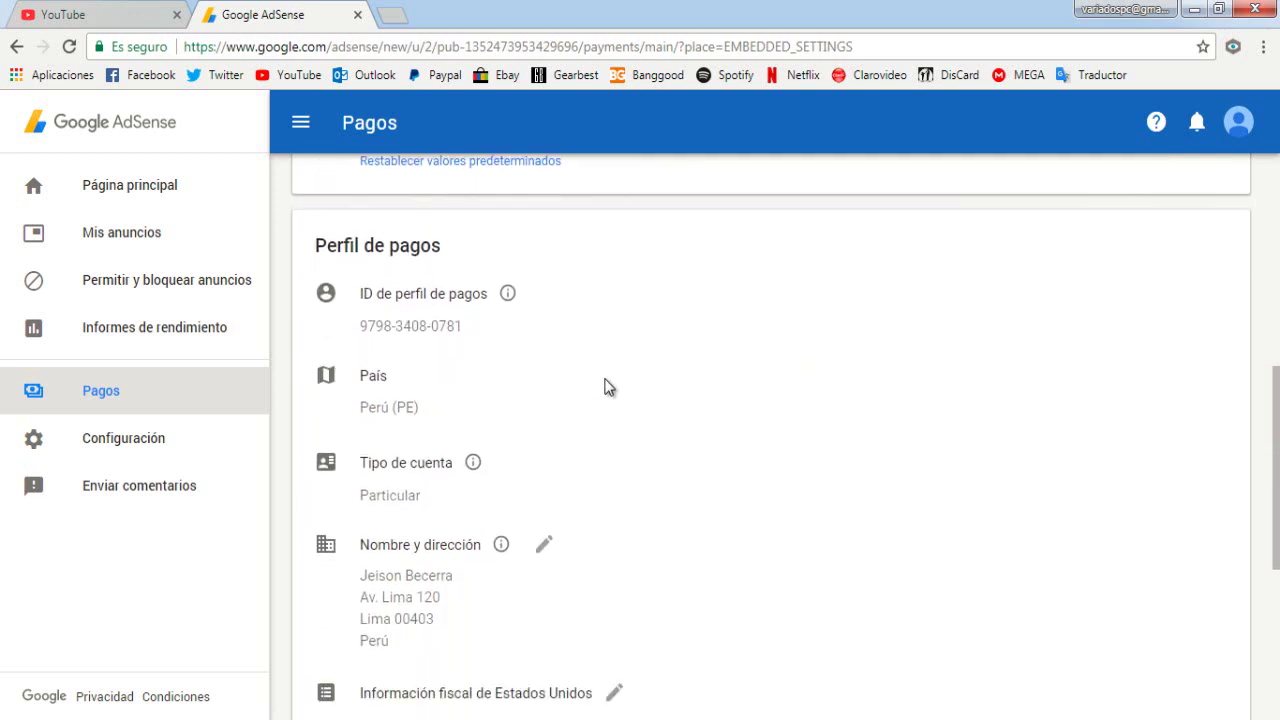
pyautogui.scroll(-2, 374, 426)
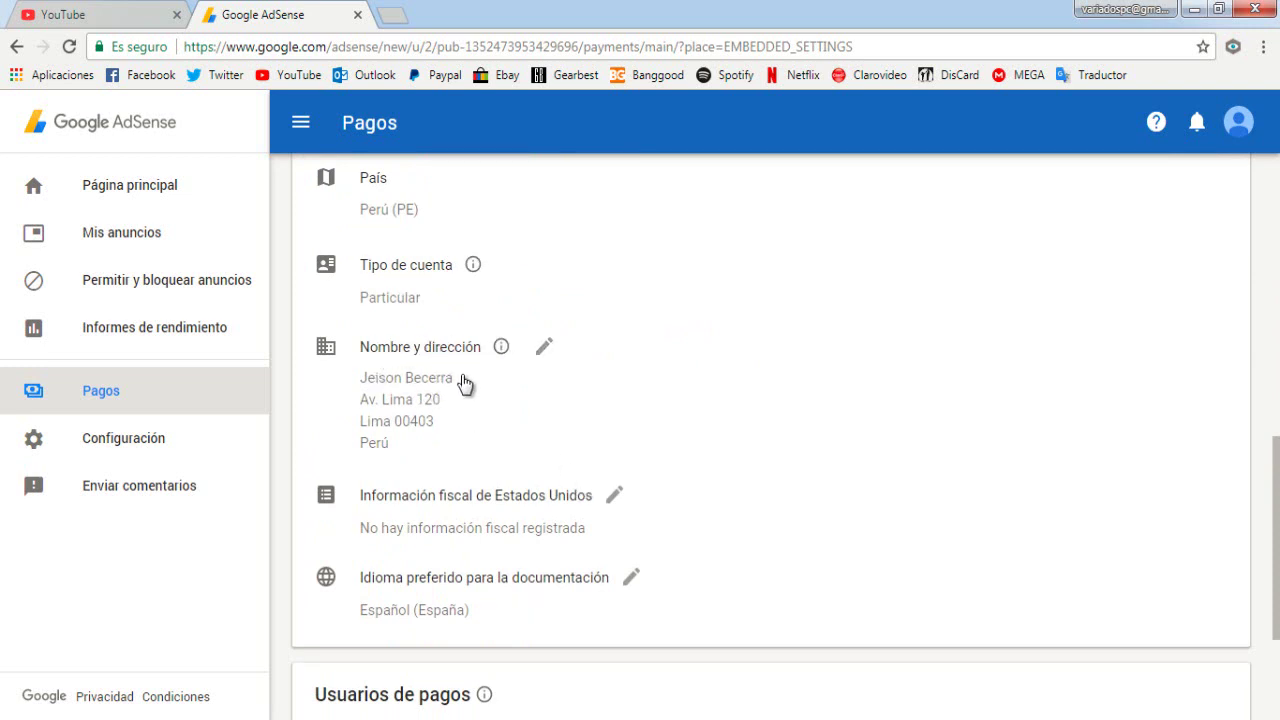
pyautogui.scroll(-1, 659, 386)
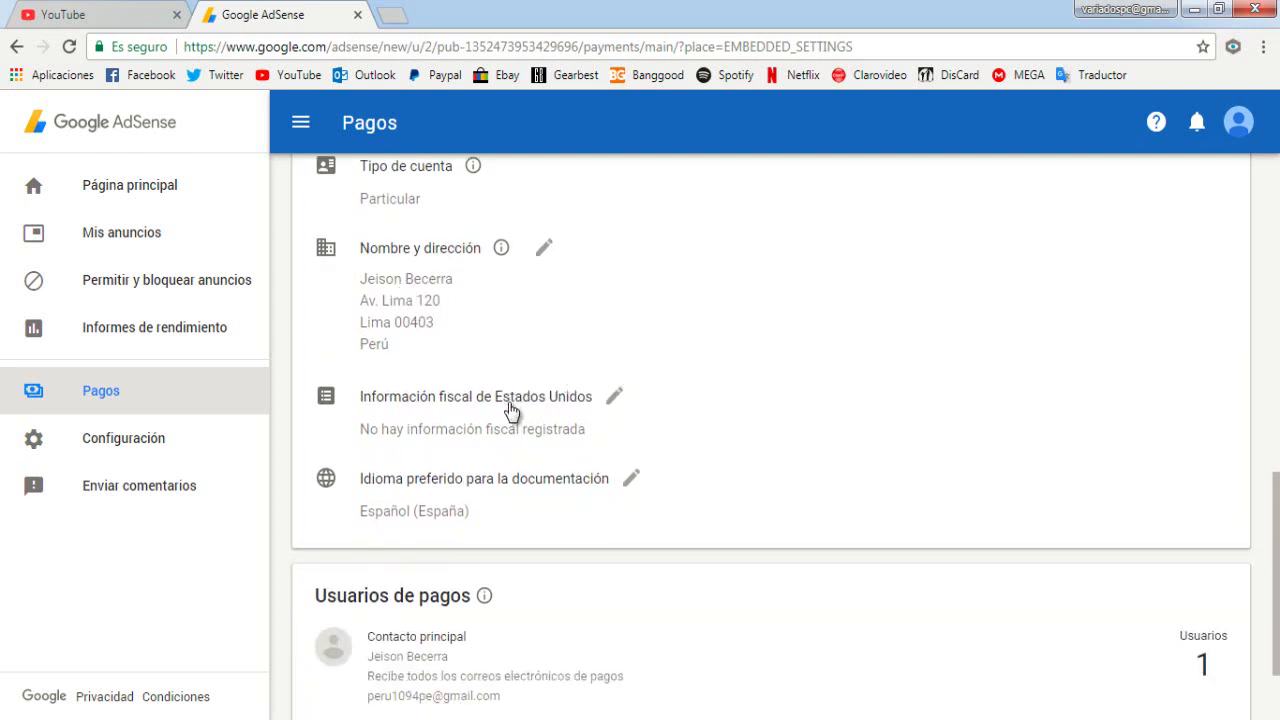
# Add US tax information, answering No to both the US person and US equipment questions
pyautogui.click(612, 404)
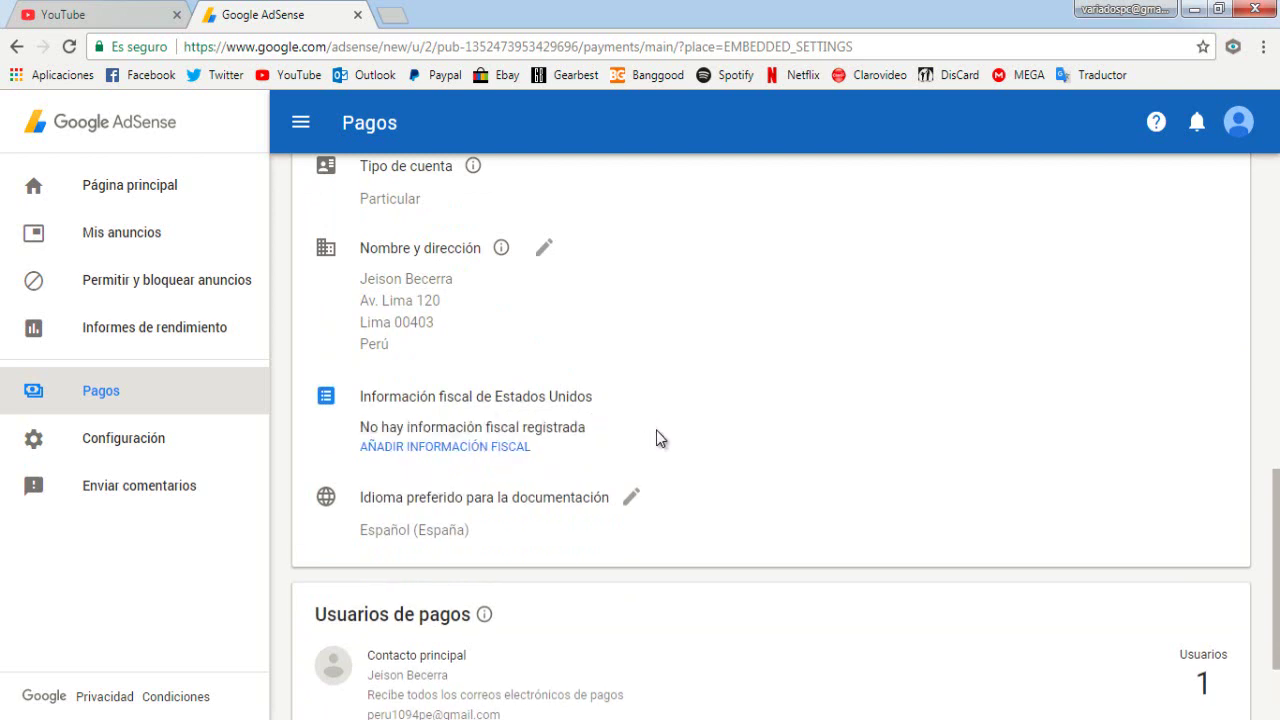
pyautogui.click(478, 449)
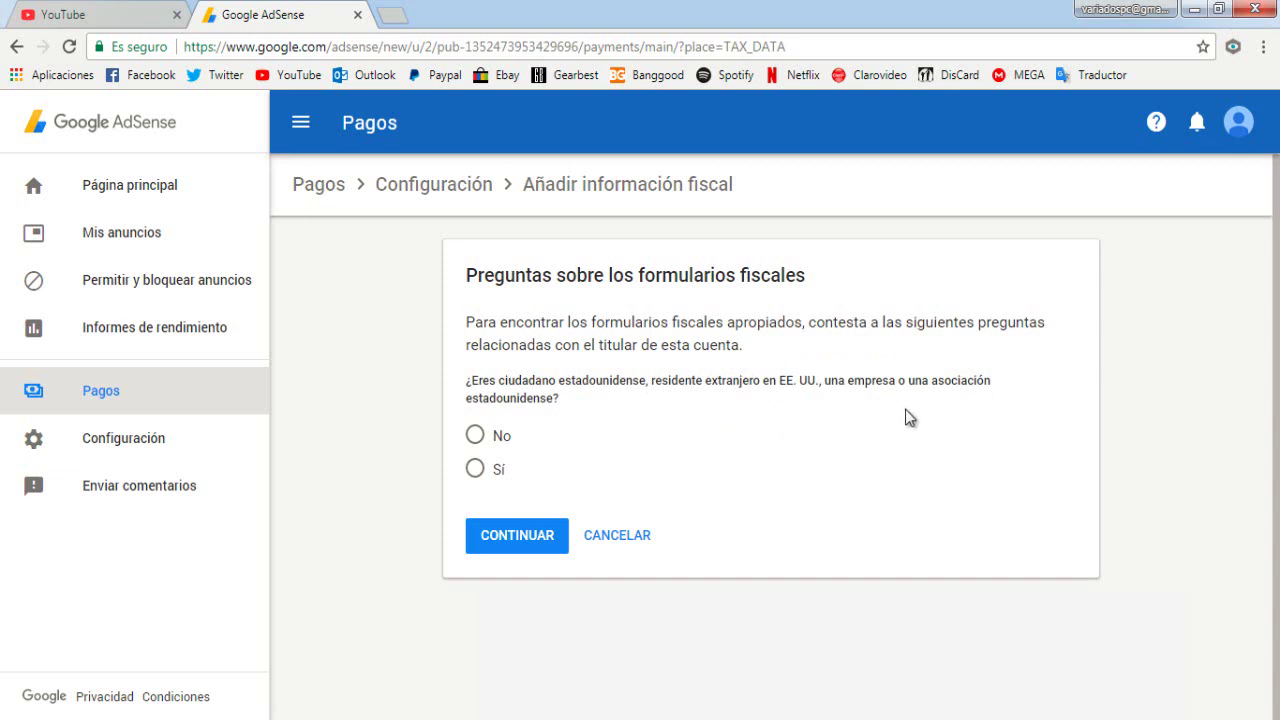
pyautogui.click(475, 435)
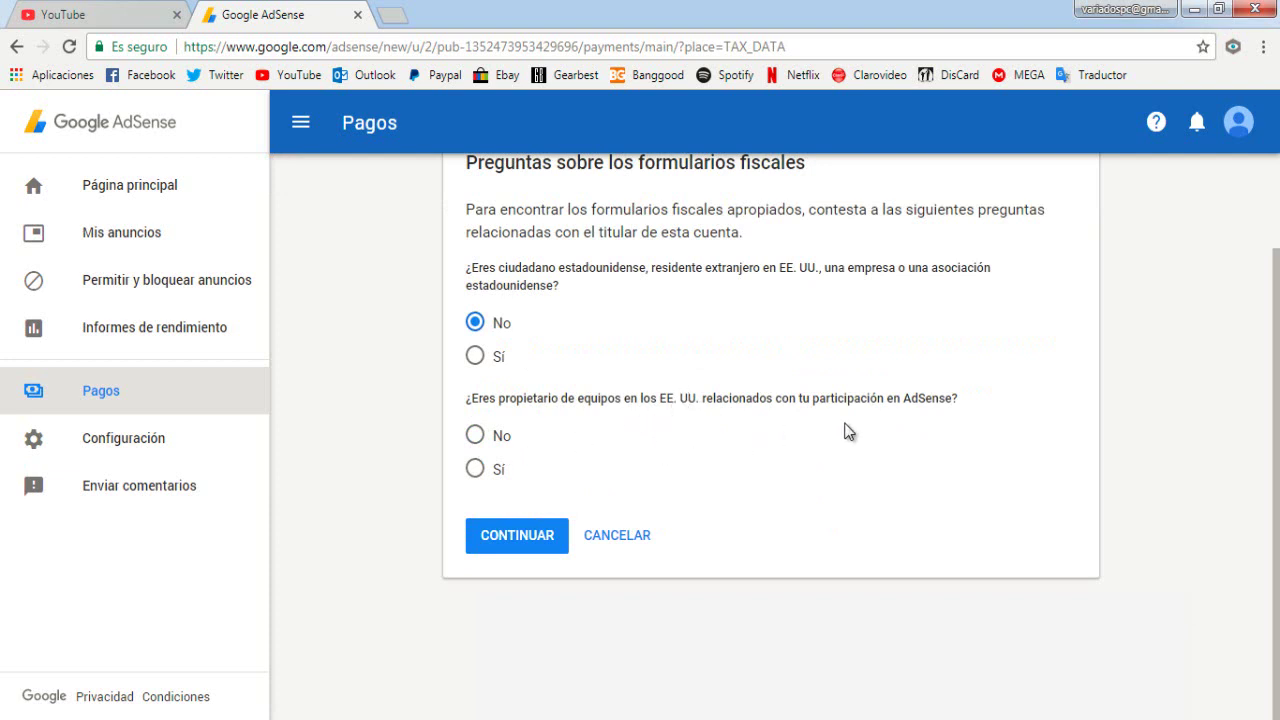
pyautogui.click(474, 434)
pyautogui.click(515, 540)
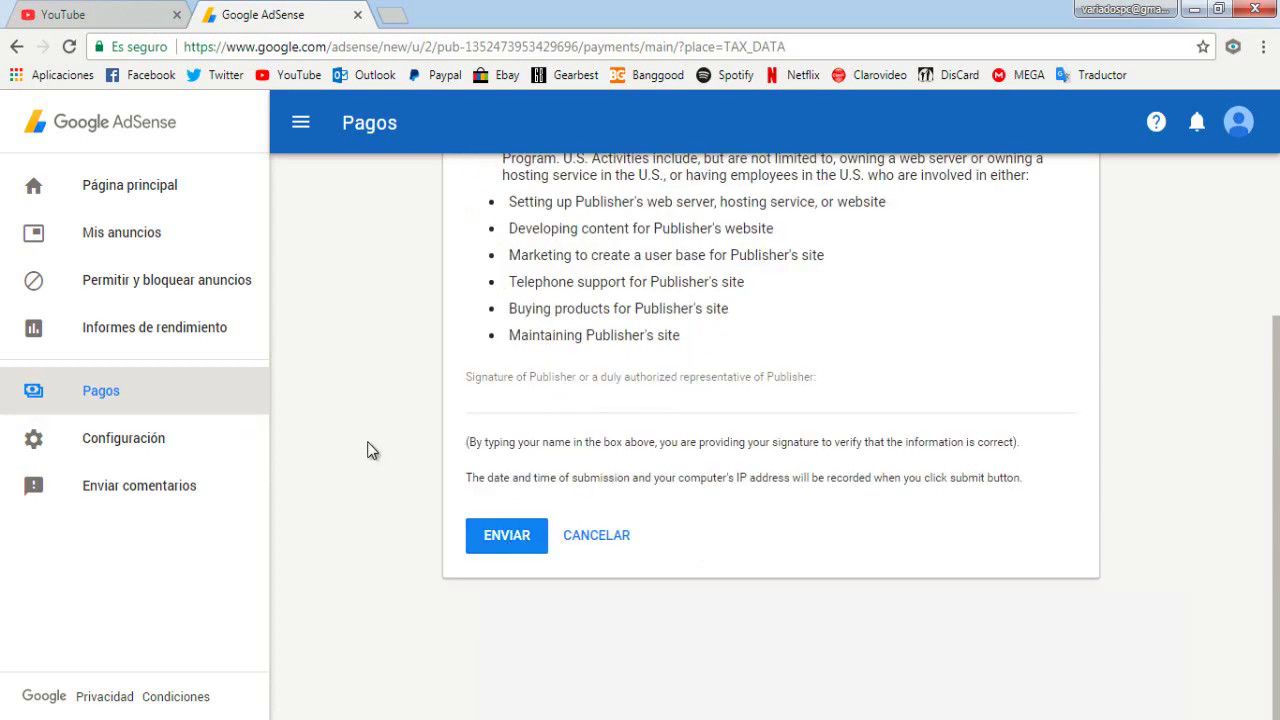
# Sign the Certification of No U.S. Activities with the account holder's full name and submit it
pyautogui.scroll(1, 368, 450)
pyautogui.scroll(1, 366, 449)
pyautogui.scroll(-1, 366, 449)
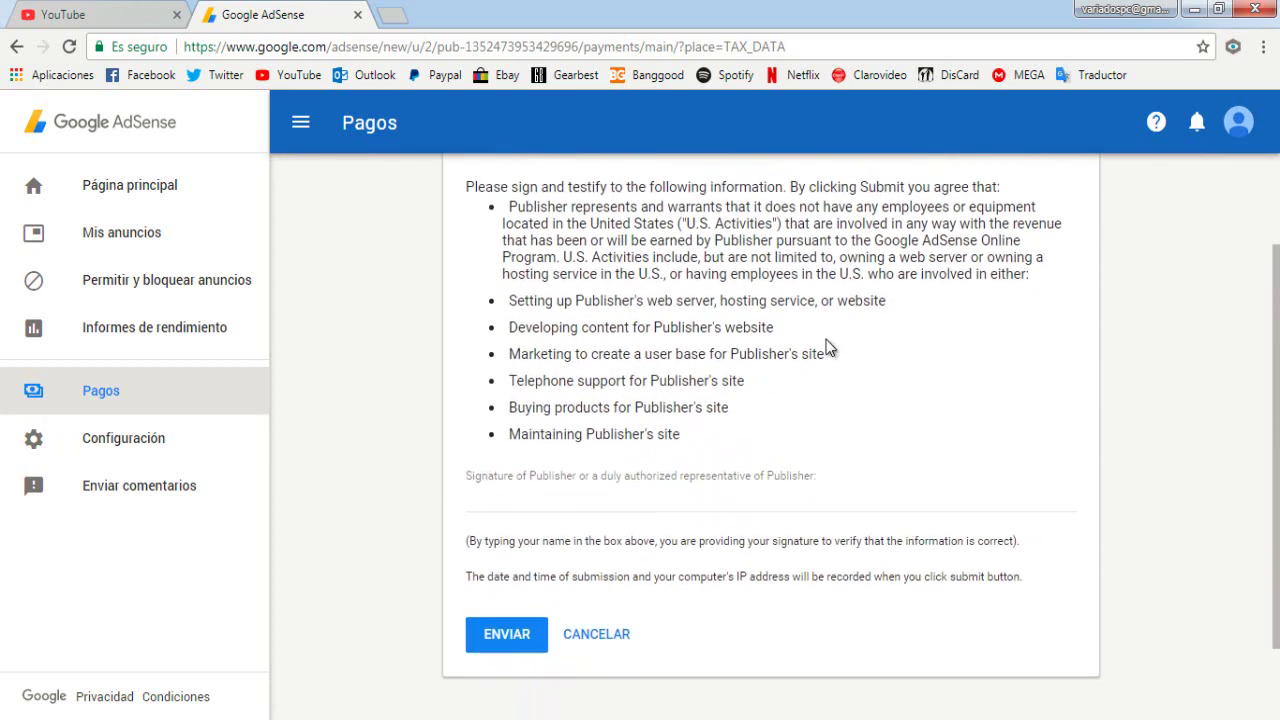
pyautogui.scroll(-1, 388, 360)
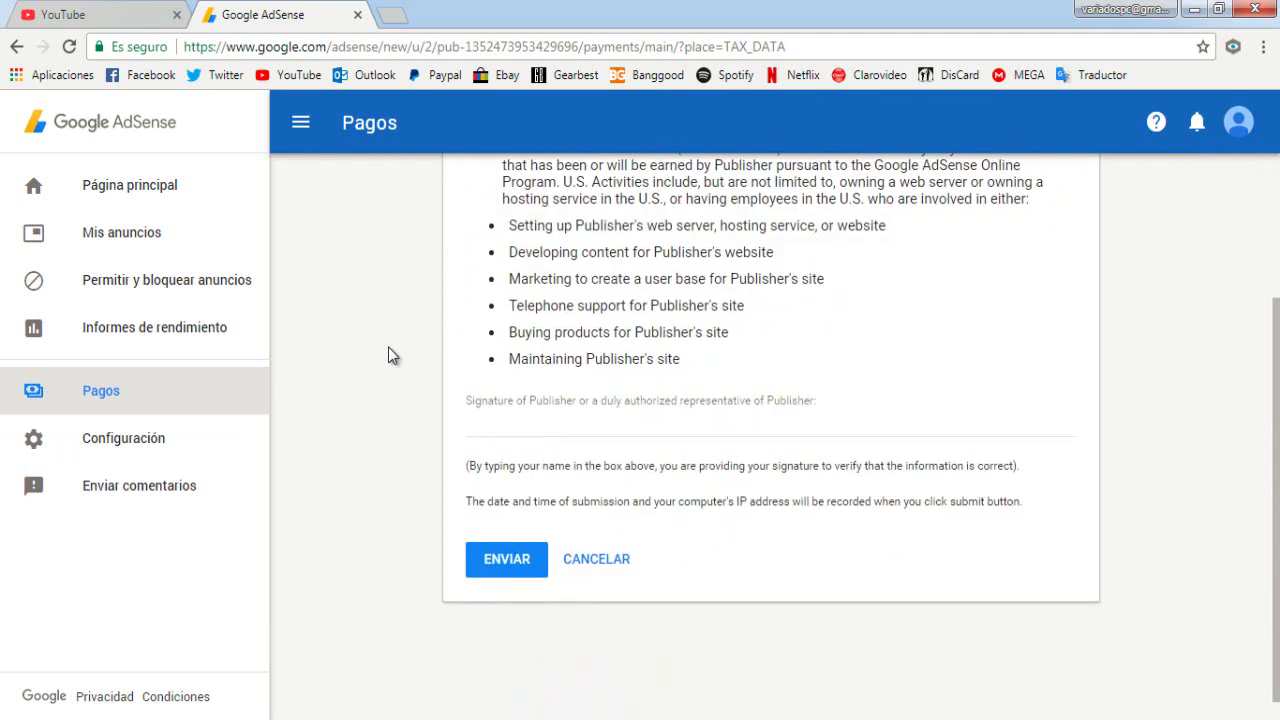
pyautogui.click(550, 390)
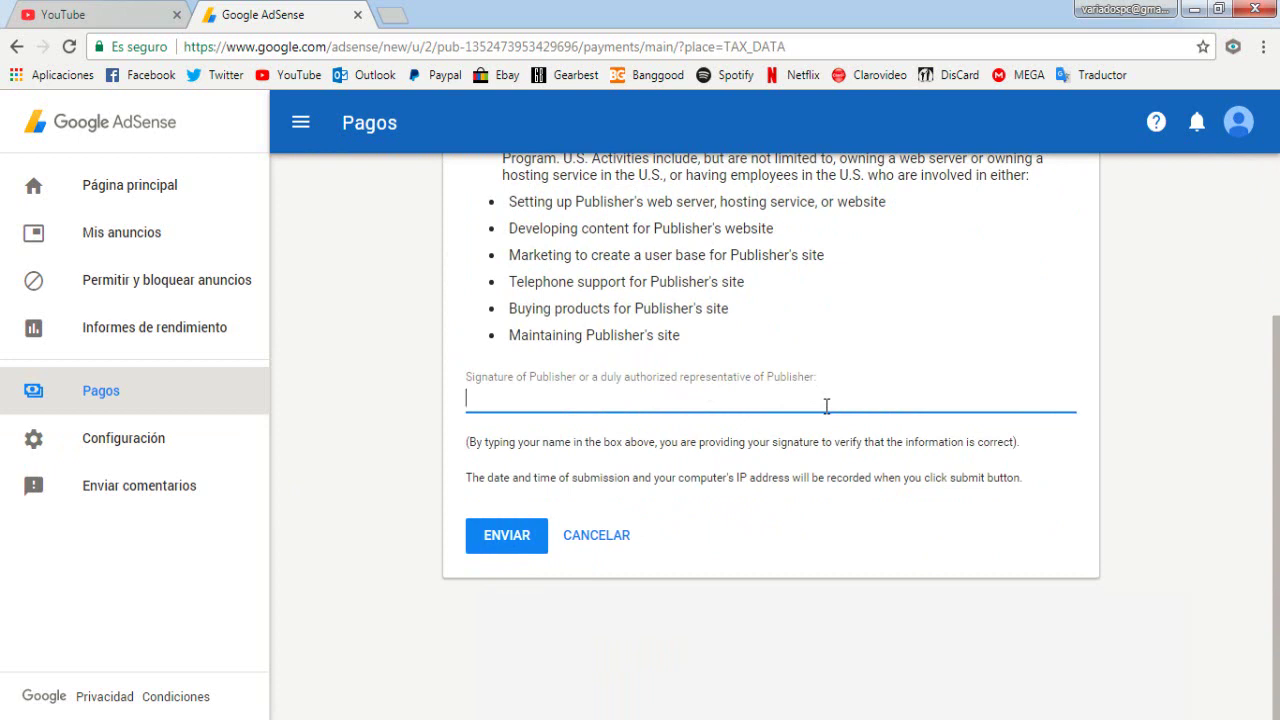
pyautogui.press('capslock')
pyautogui.press('capslock')
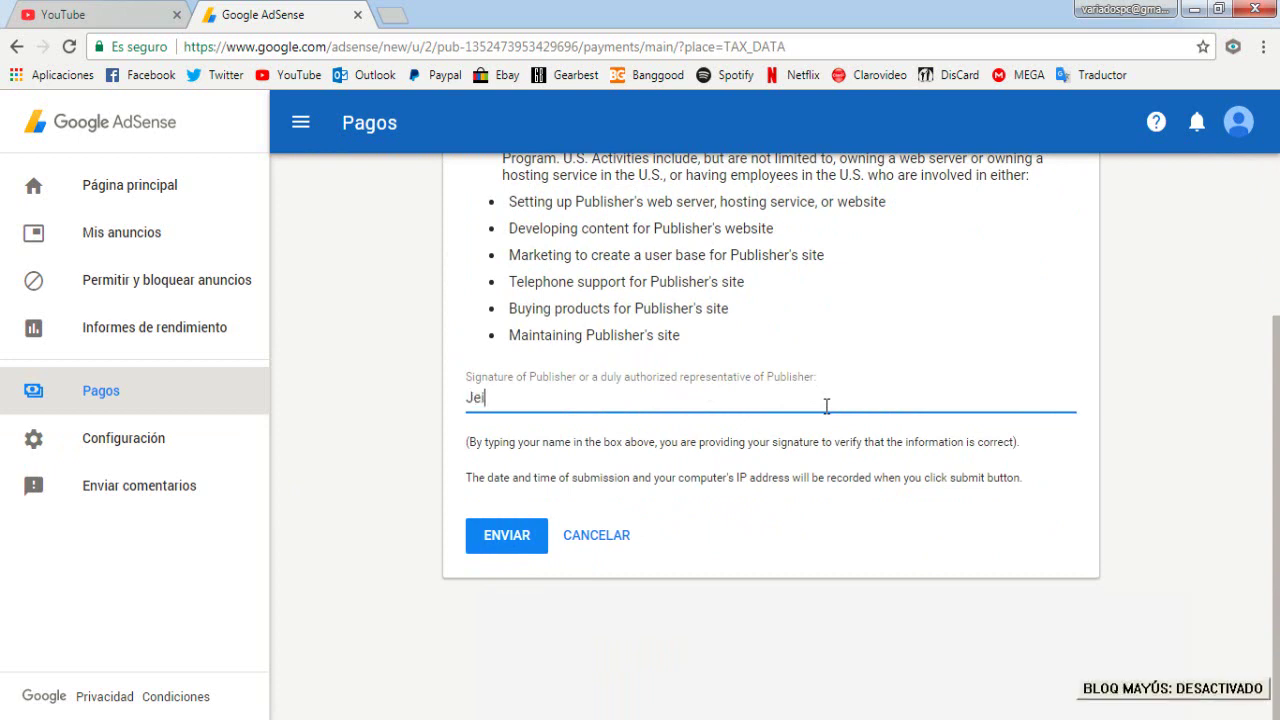
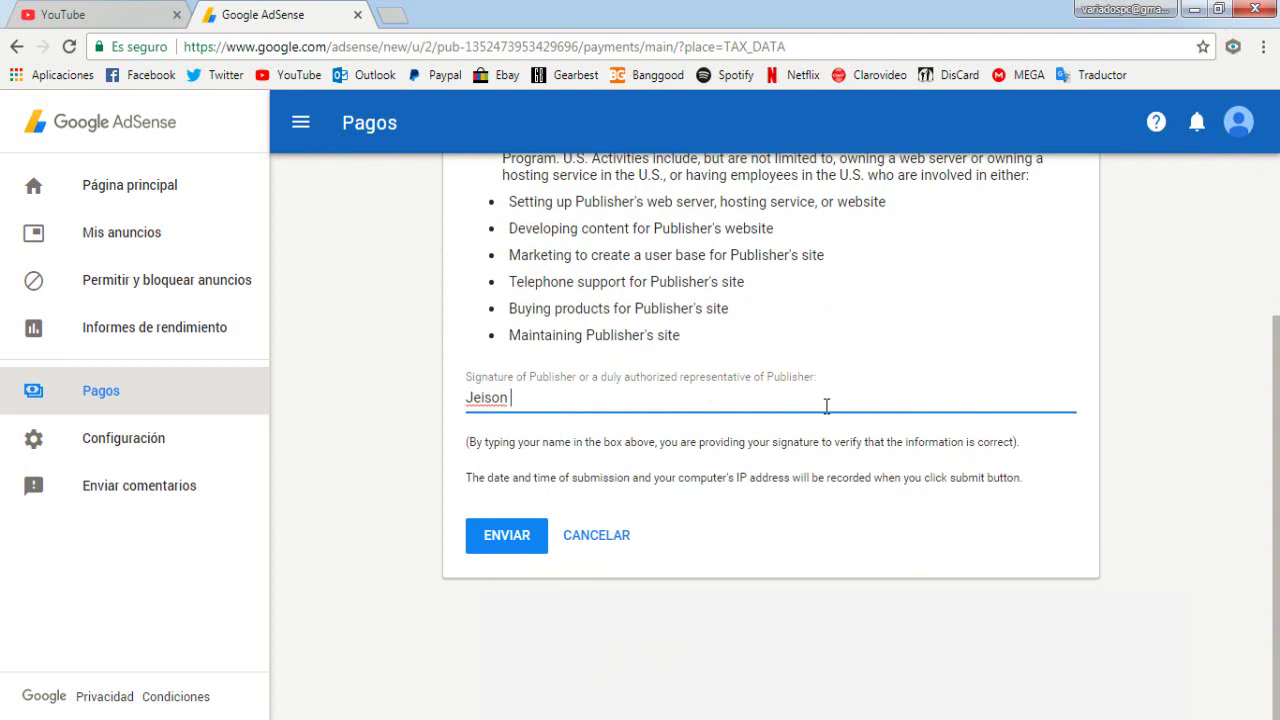
pyautogui.click(507, 537)
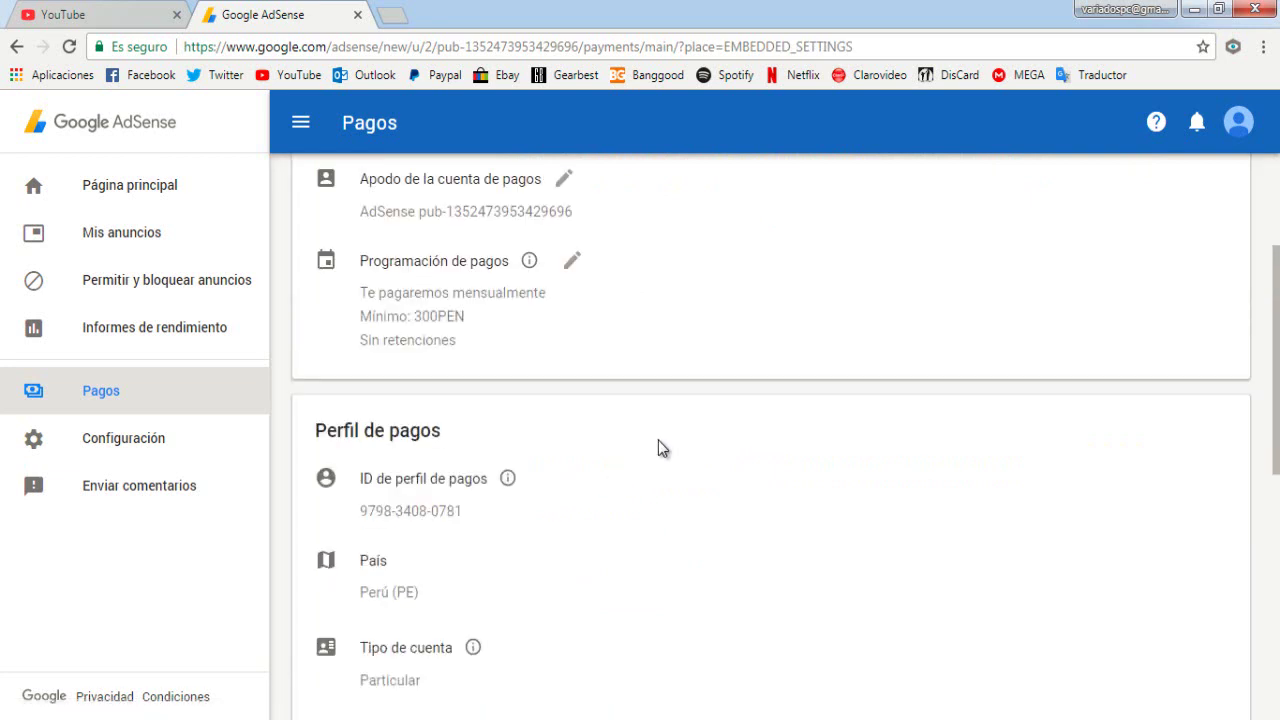
# Confirm Información fiscal de Estados Unidos shows as sent, then return to Pagos
pyautogui.scroll(-2, 658, 448)
pyautogui.scroll(3, 658, 441)
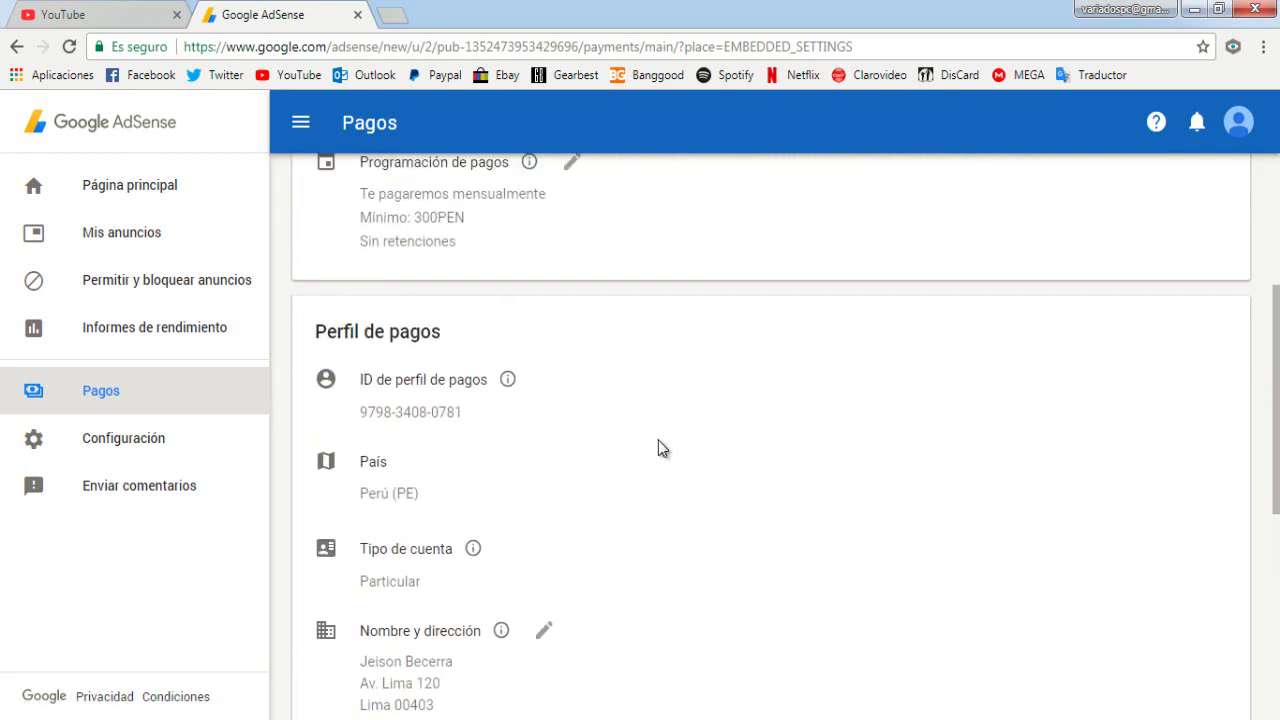
pyautogui.scroll(-2, 660, 443)
pyautogui.scroll(-2, 660, 445)
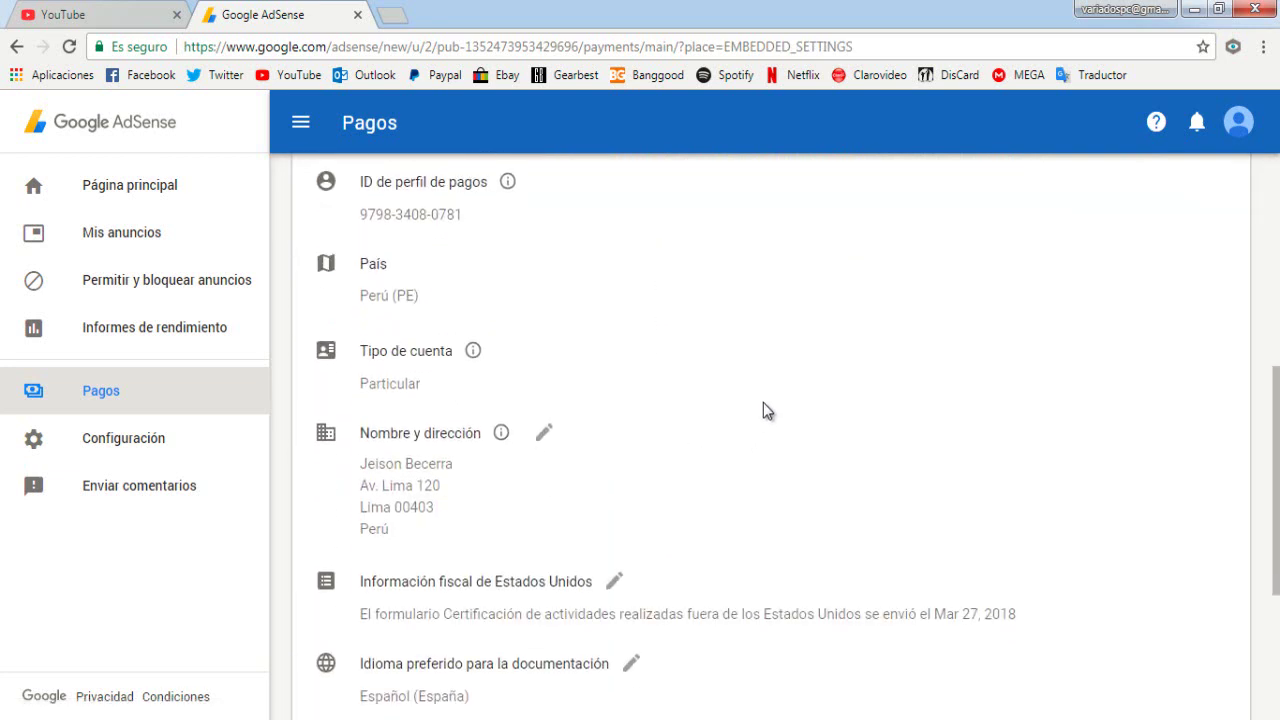
pyautogui.scroll(-1, 724, 476)
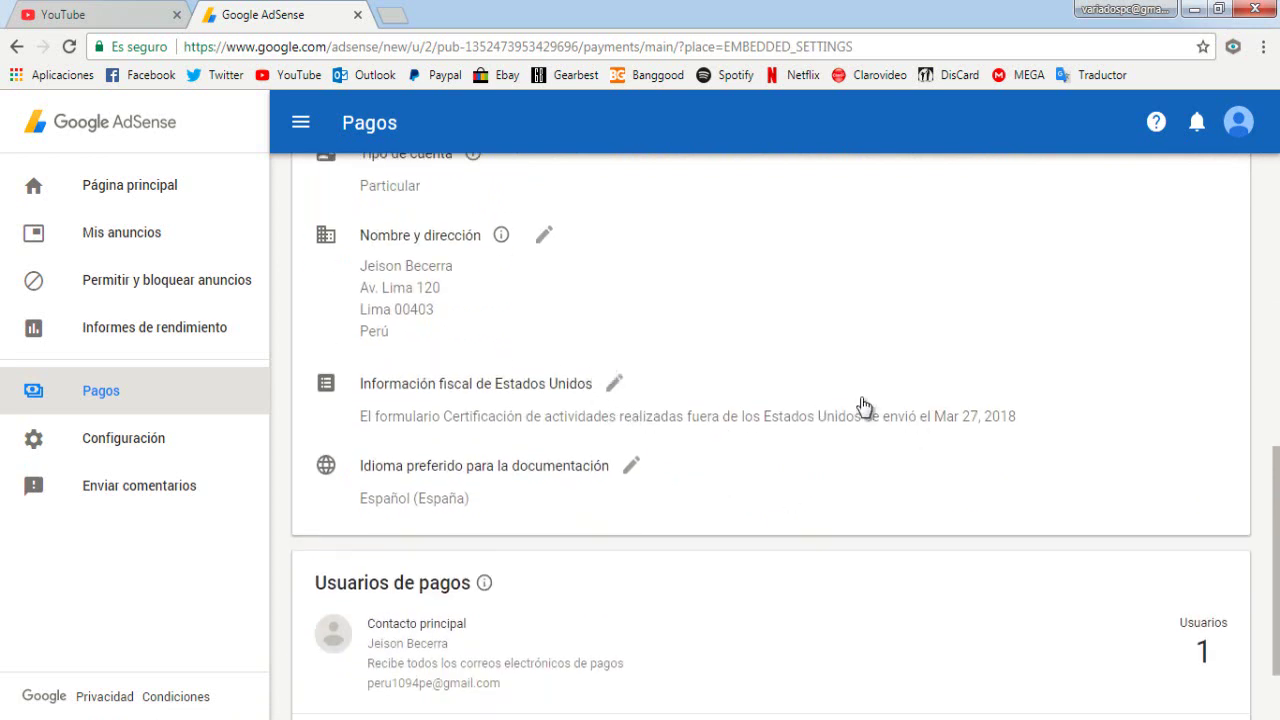
pyautogui.scroll(-1, 896, 385)
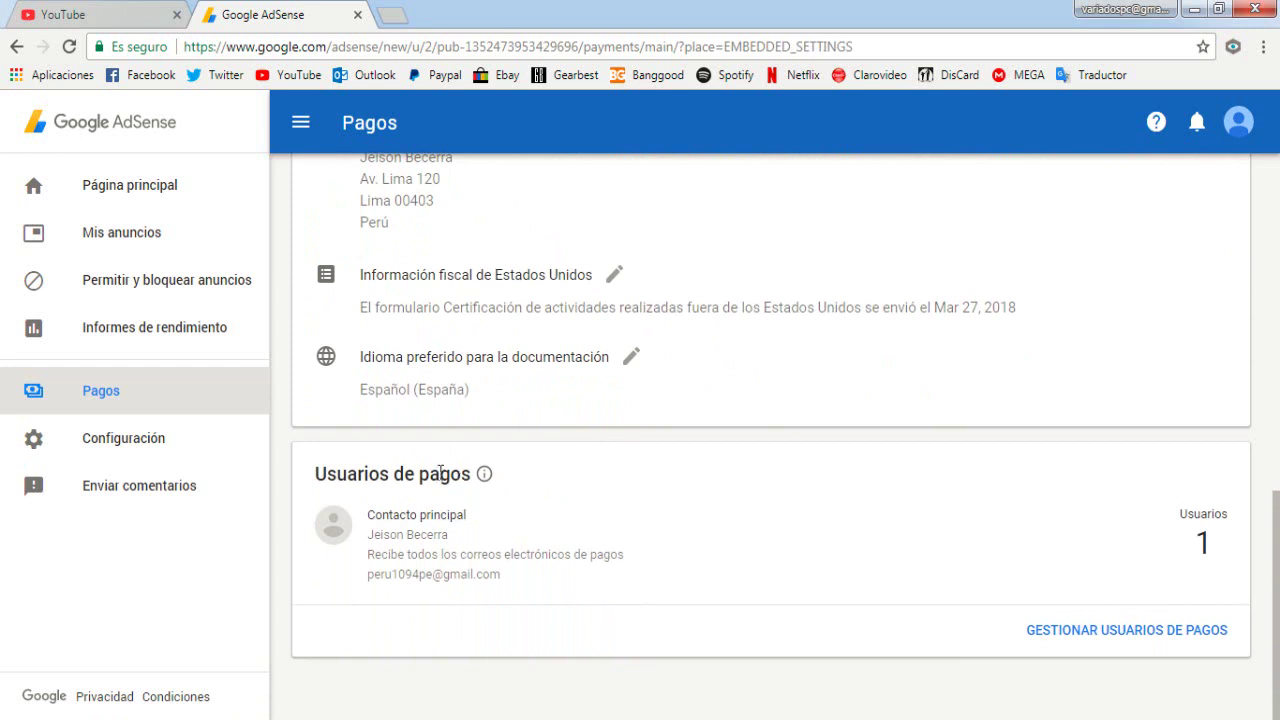
pyautogui.scroll(5, 383, 434)
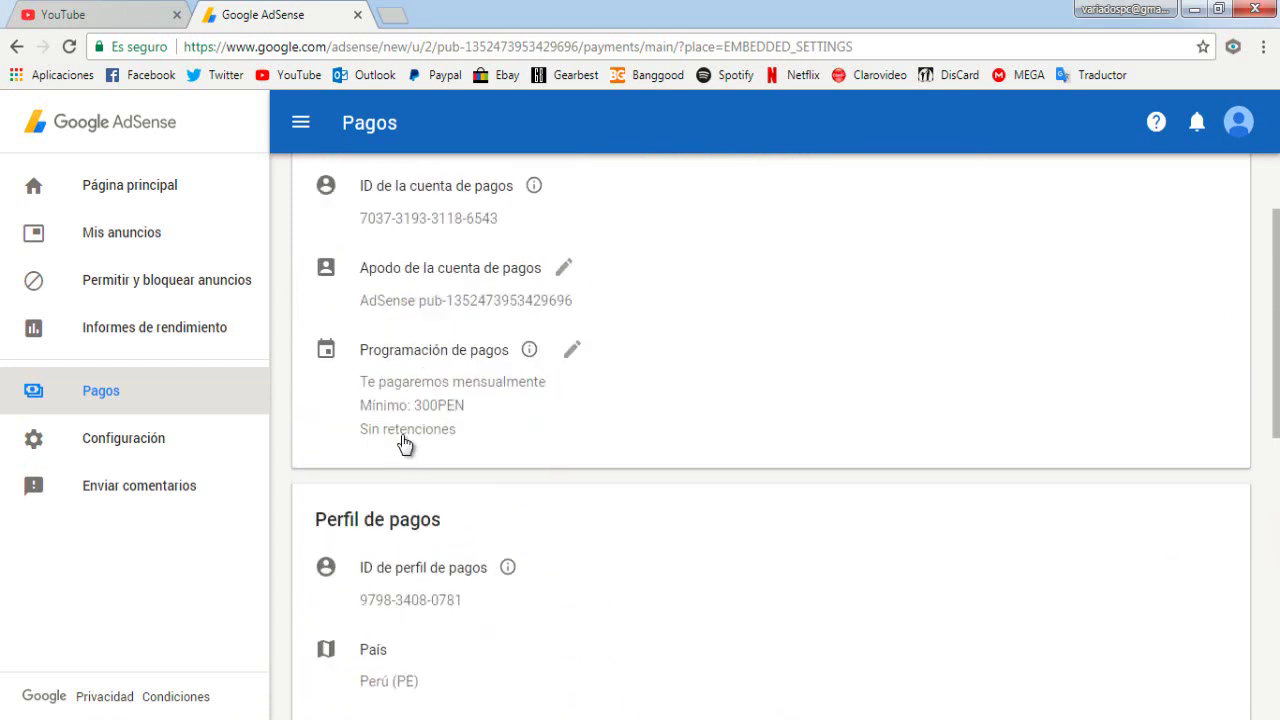
pyautogui.scroll(2, 403, 443)
pyautogui.click(92, 400)
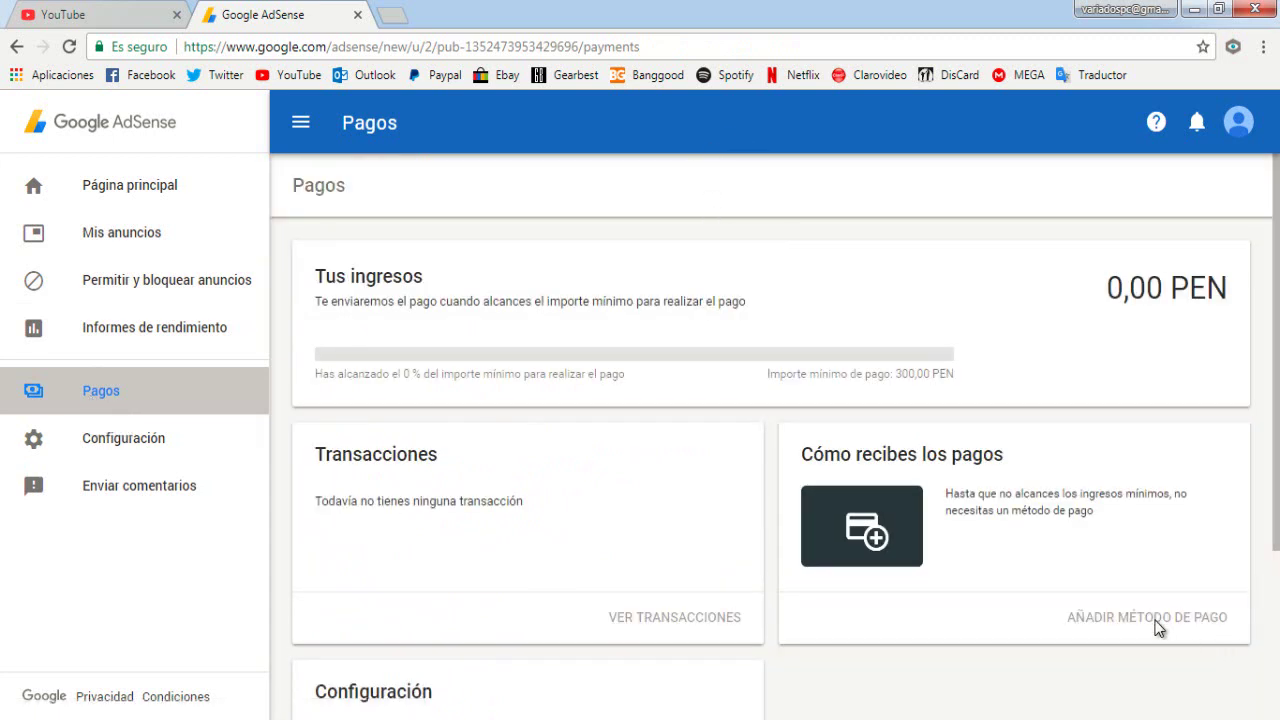
# Look over the Configuración personal contact settings page
pyautogui.scroll(-1, 1112, 460)
pyautogui.scroll(-1, 943, 465)
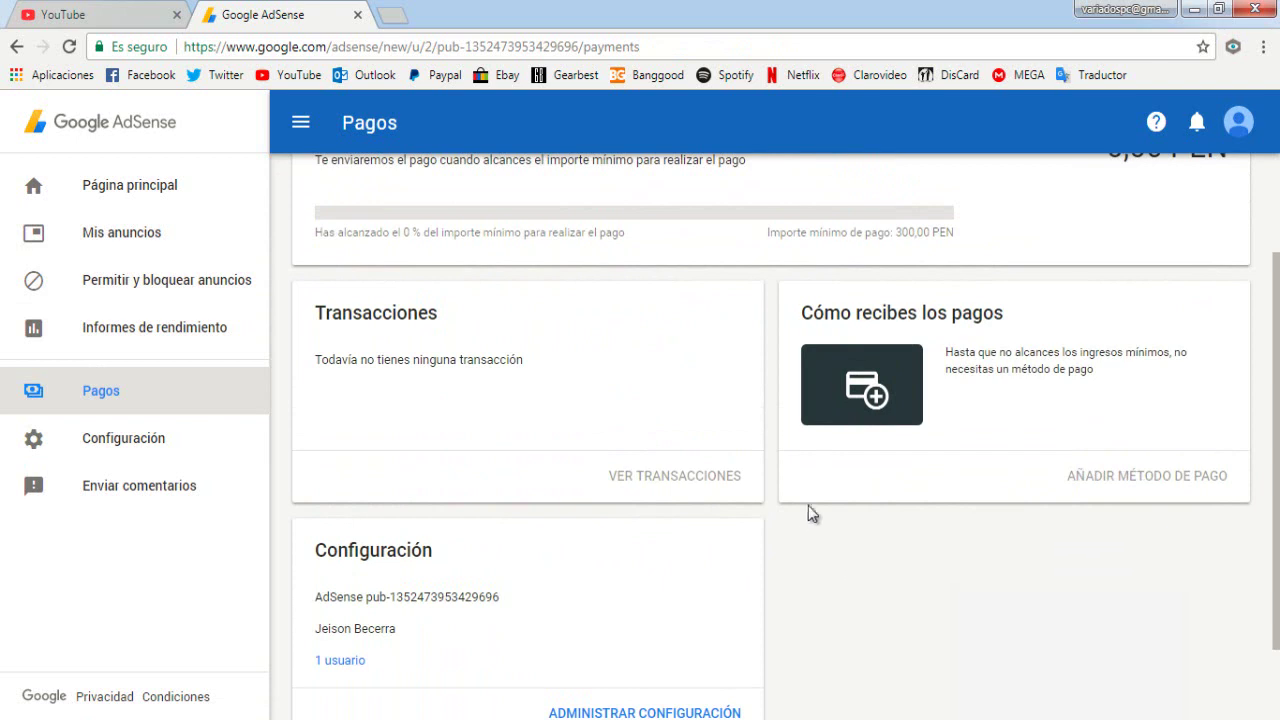
pyautogui.scroll(2, 856, 569)
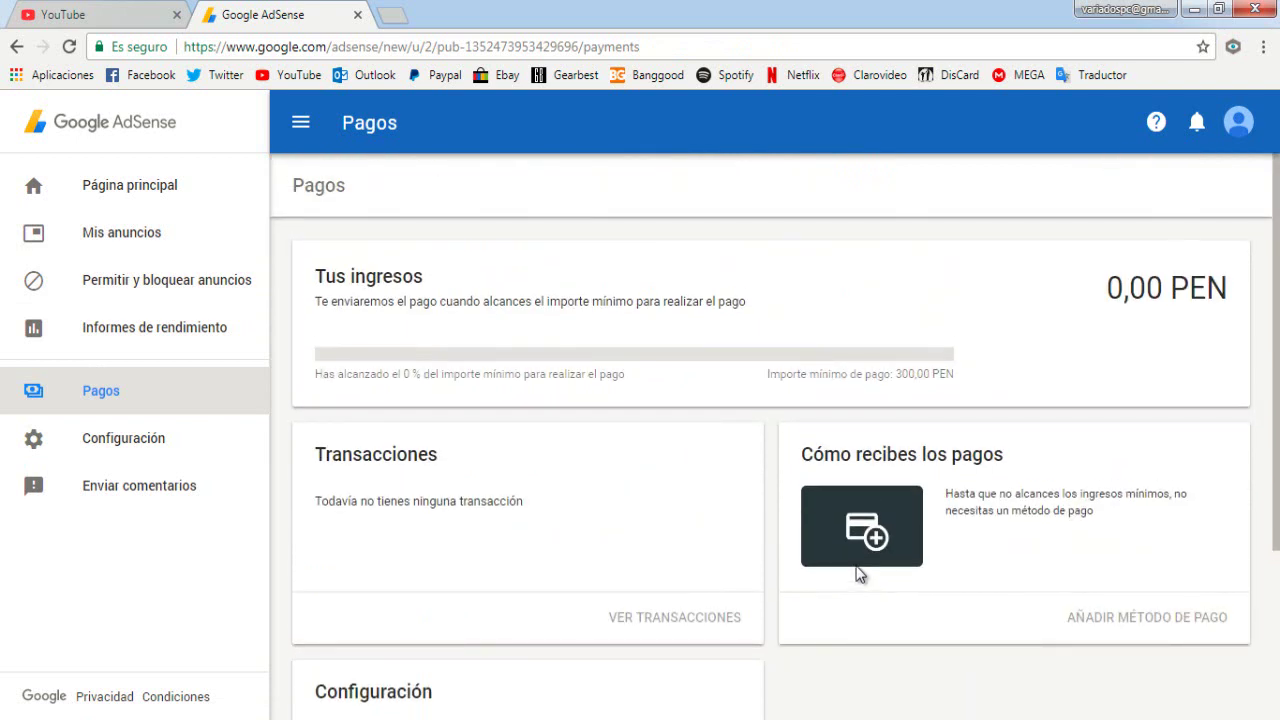
pyautogui.click(116, 444)
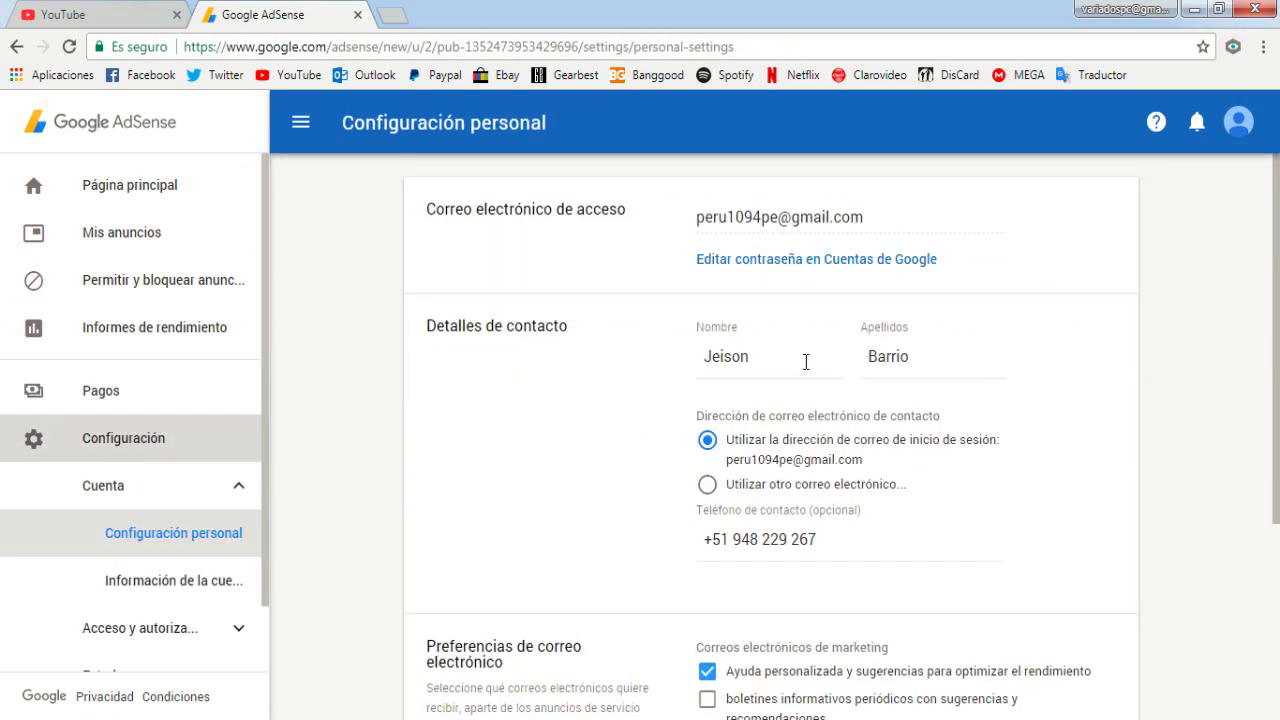
pyautogui.scroll(-3, 712, 336)
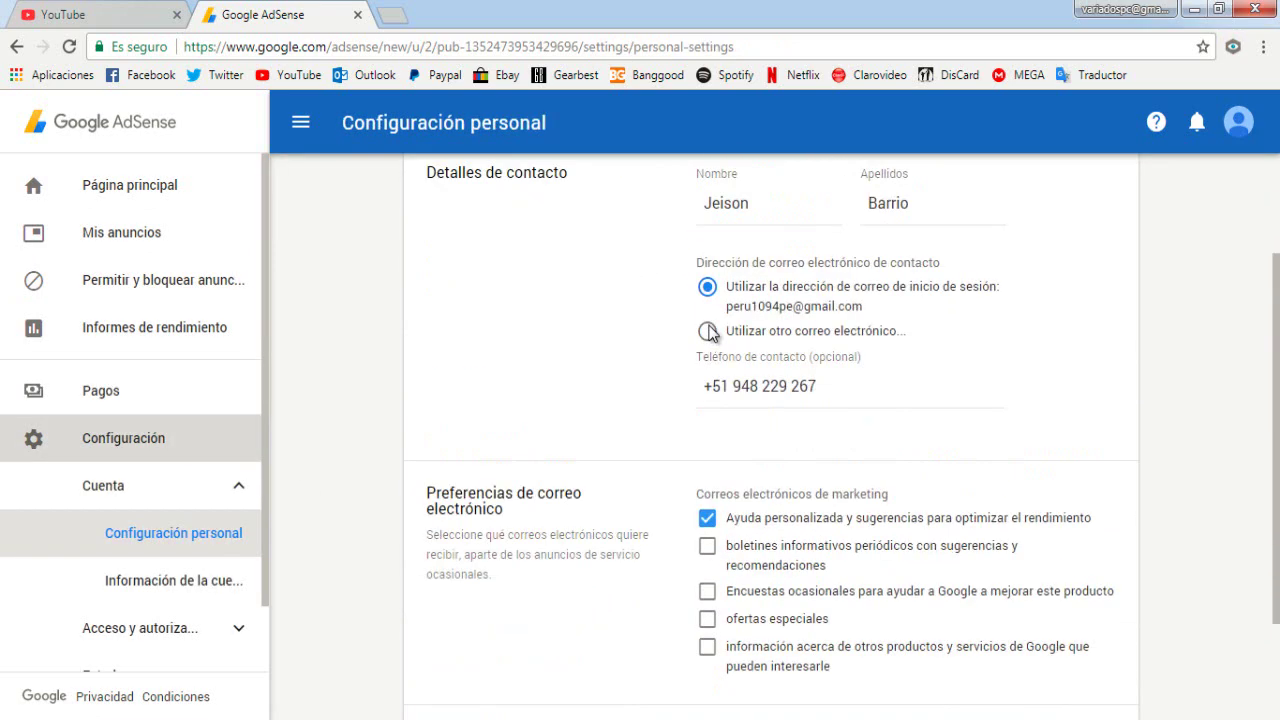
pyautogui.scroll(3, 709, 252)
# Return to Pagos and open the detailed payment settings via ADMINISTRAR CONFIGURACIÓN
pyautogui.click(125, 408)
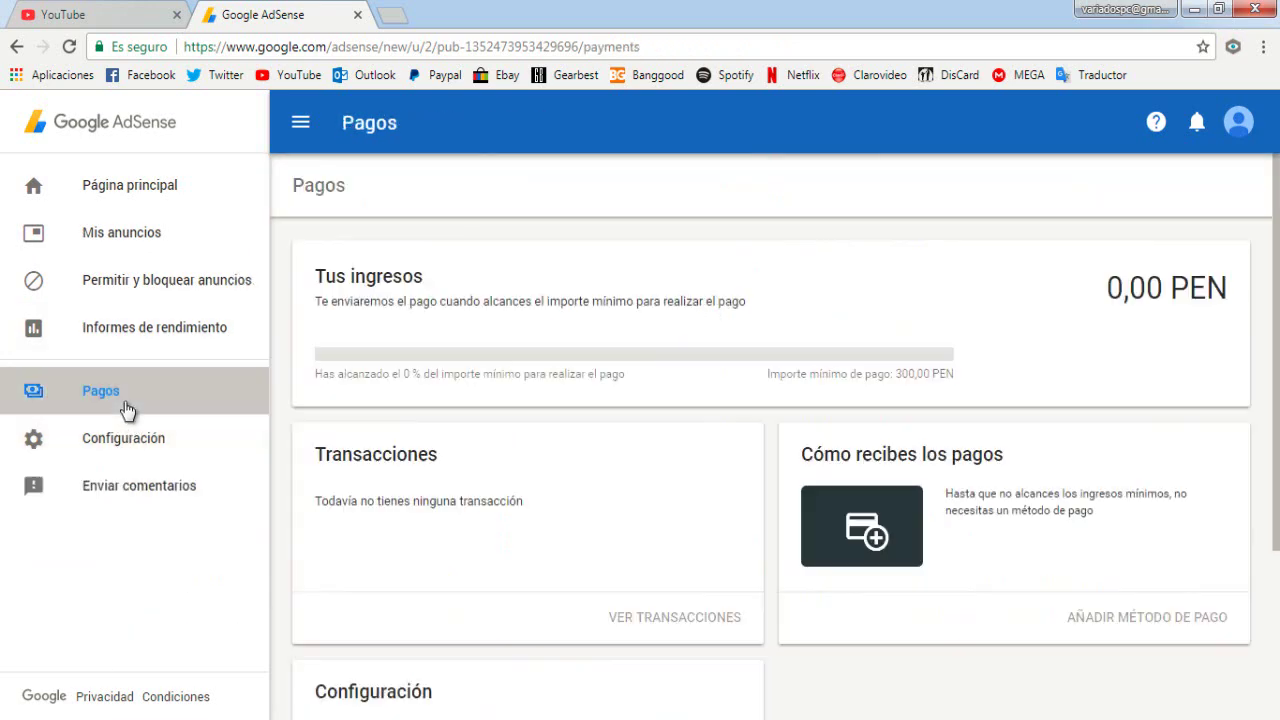
pyautogui.scroll(-3, 710, 308)
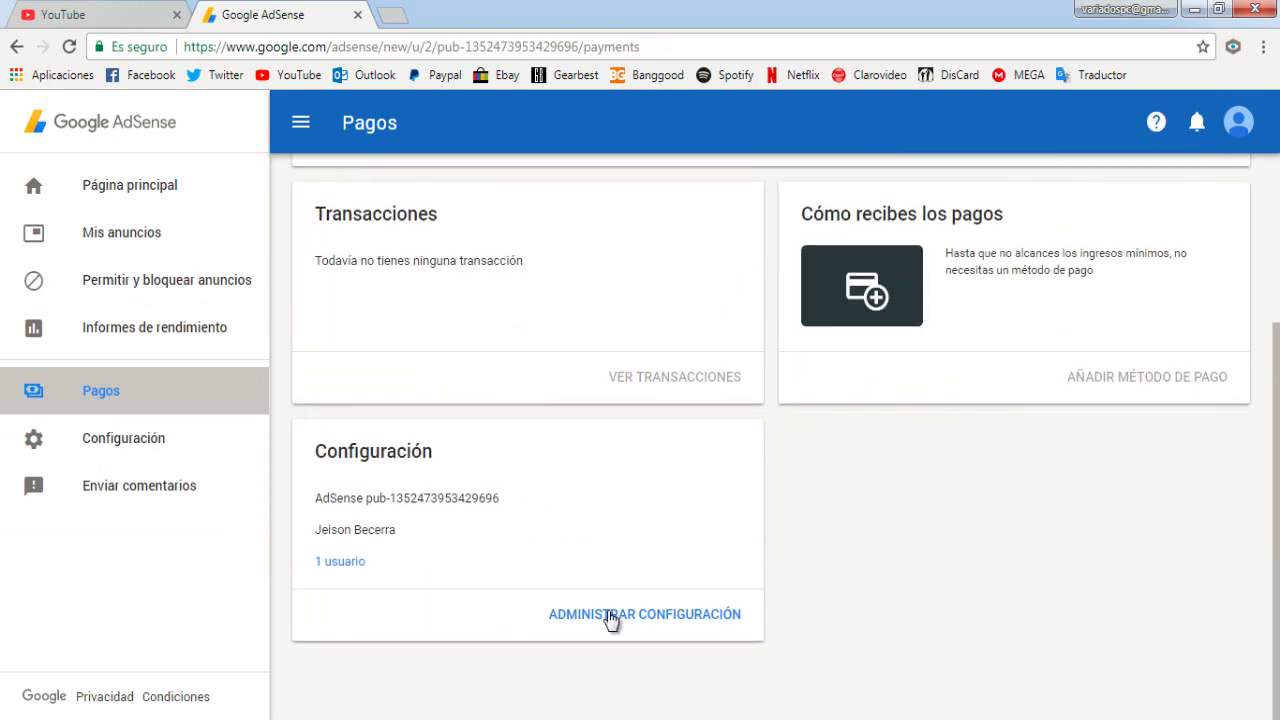
pyautogui.click(611, 616)
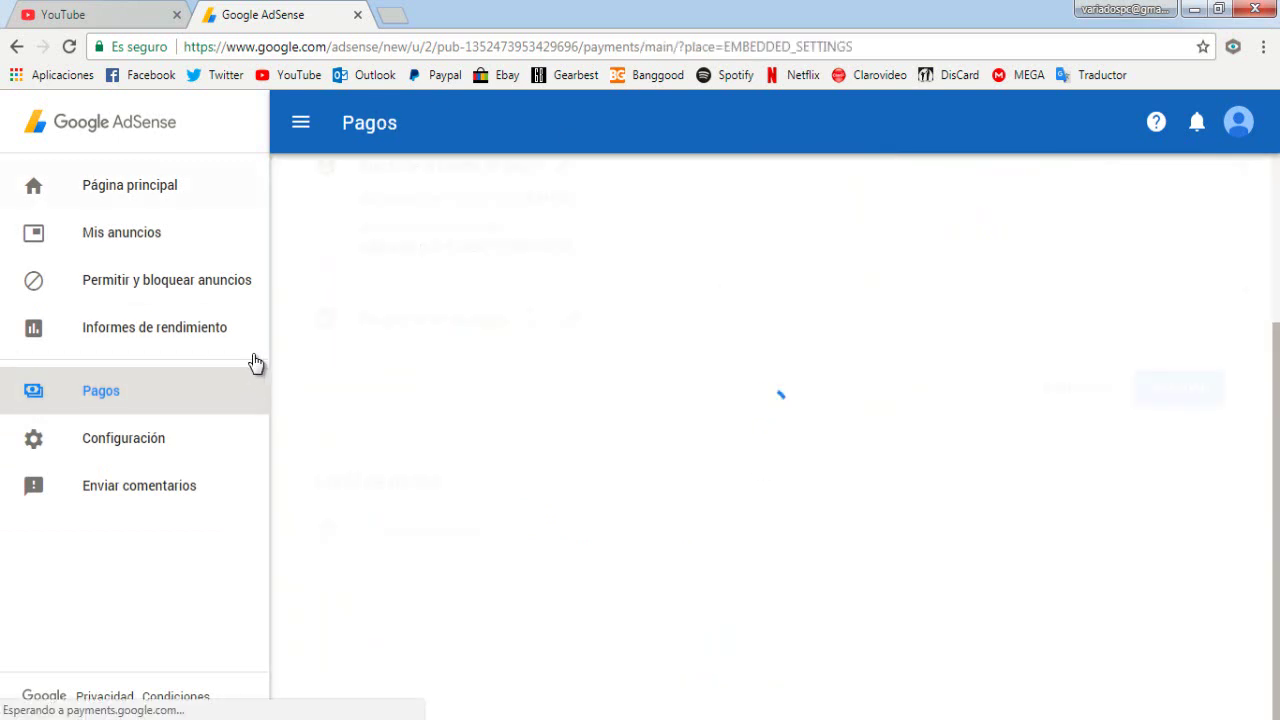